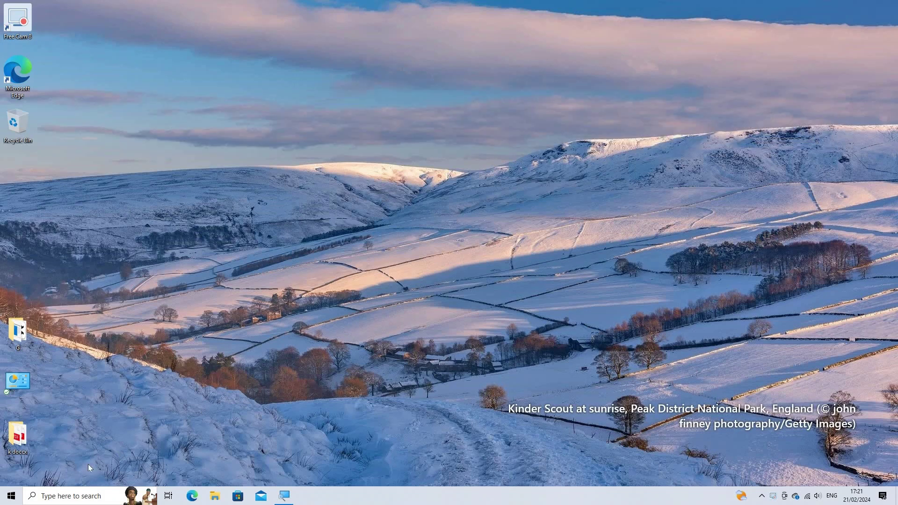
- Search Windows for 'control panel'
click(35, 498)
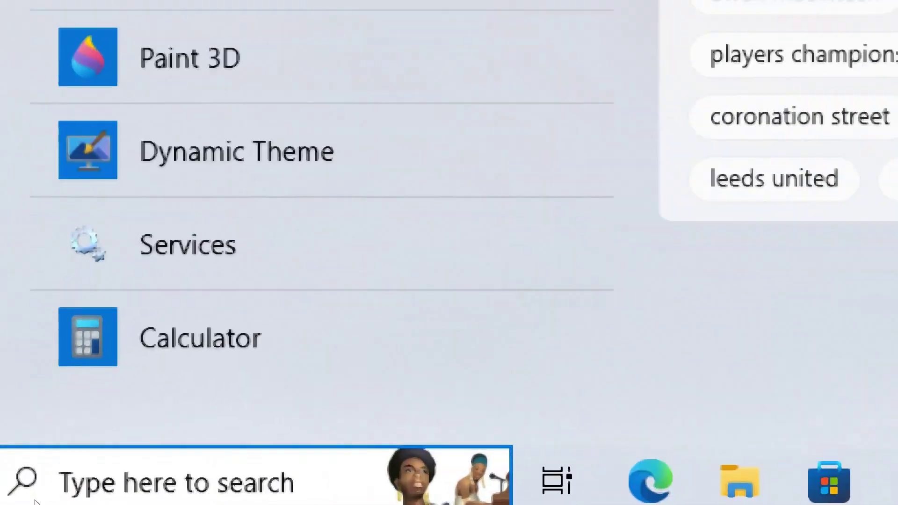
text(control)
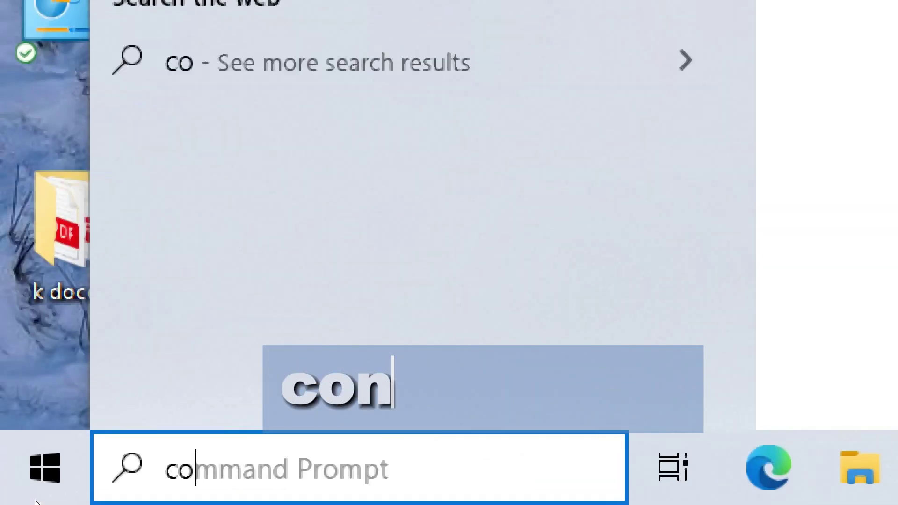
text( panel)
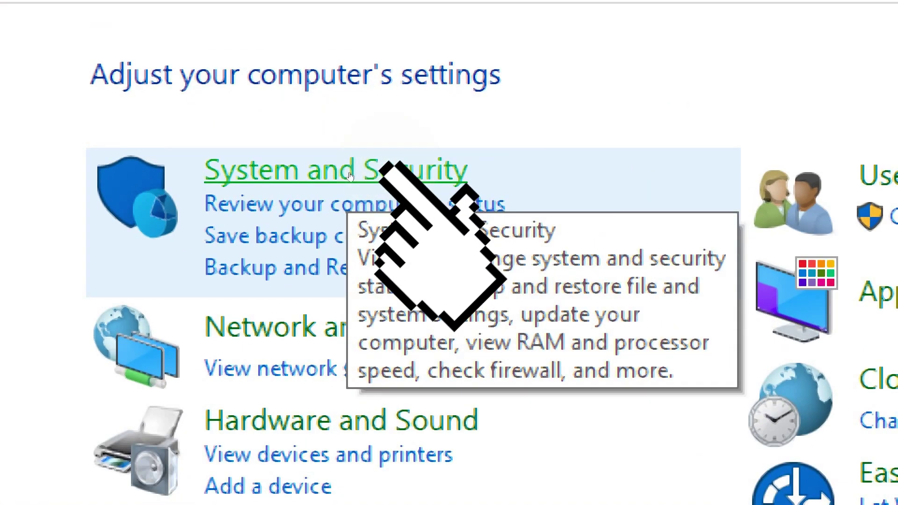
- Go through System and Security to the advanced system settings in System Properties
click(350, 175)
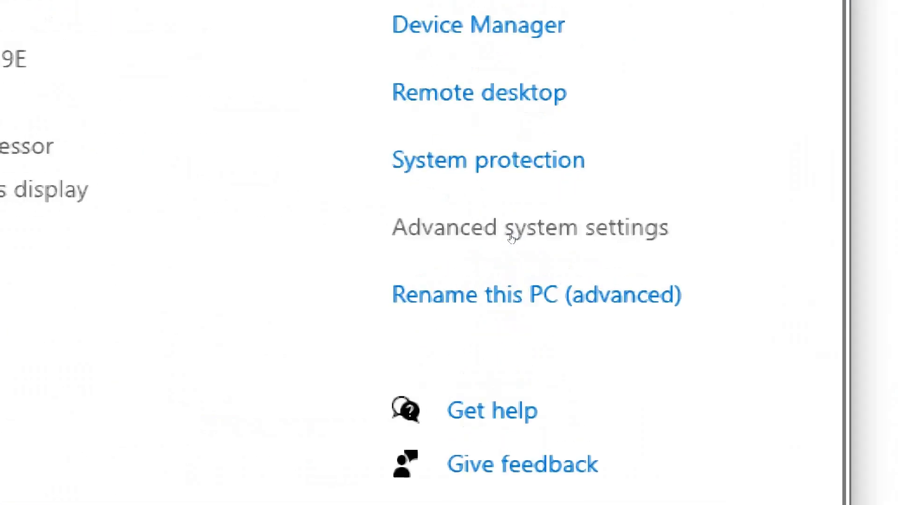
click(511, 236)
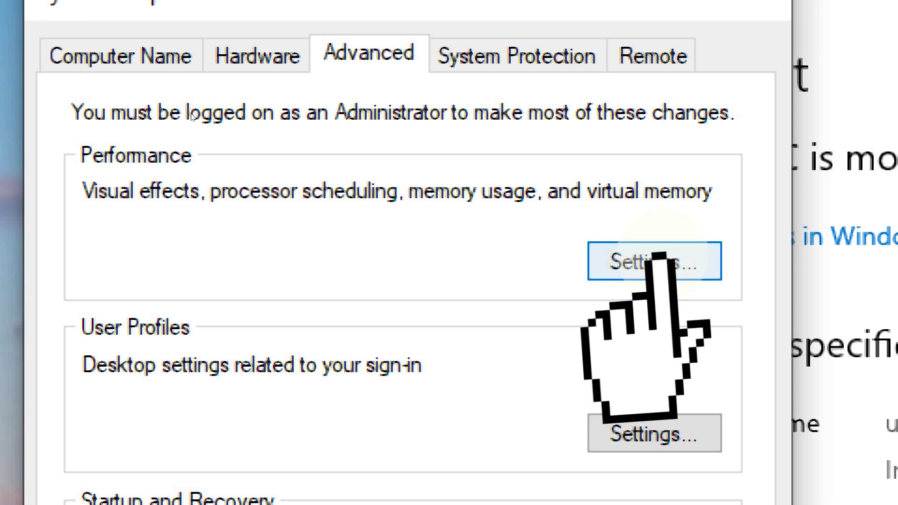
- Open the Virtual Memory dialog from the Performance Options' Advanced tab
click(657, 261)
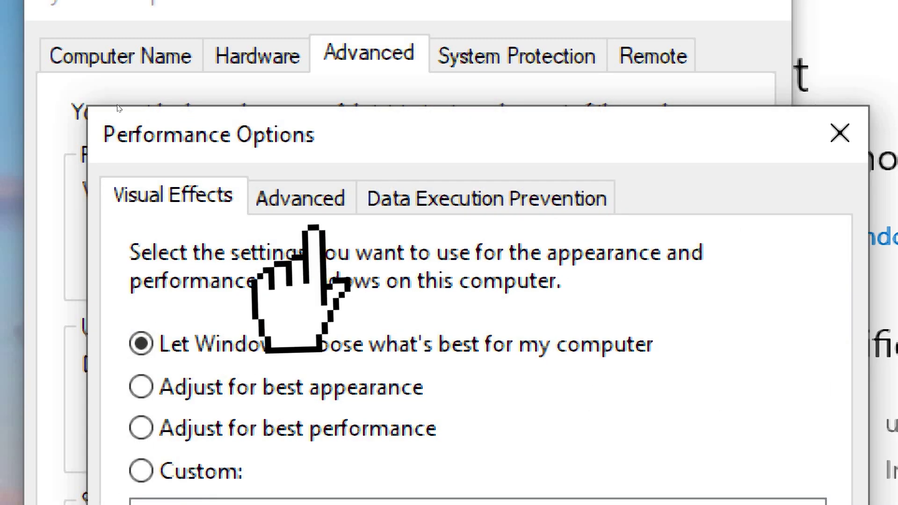
click(304, 200)
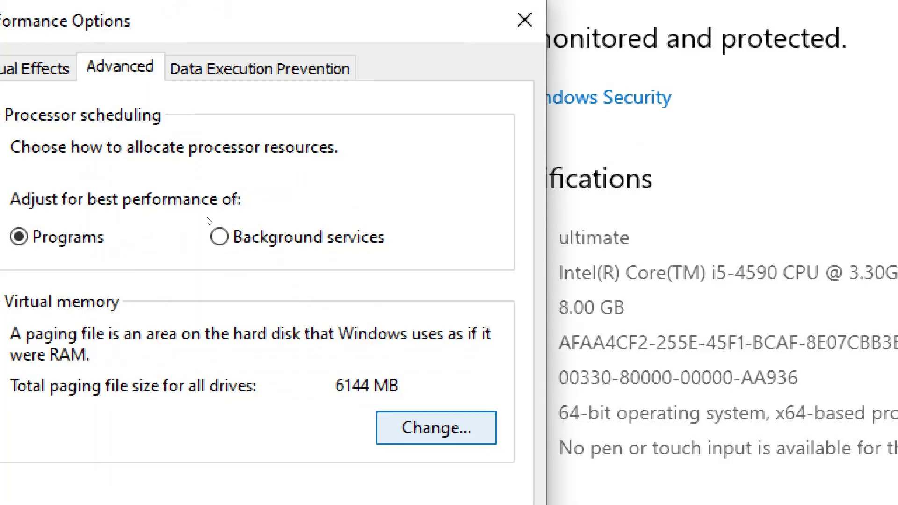
click(429, 430)
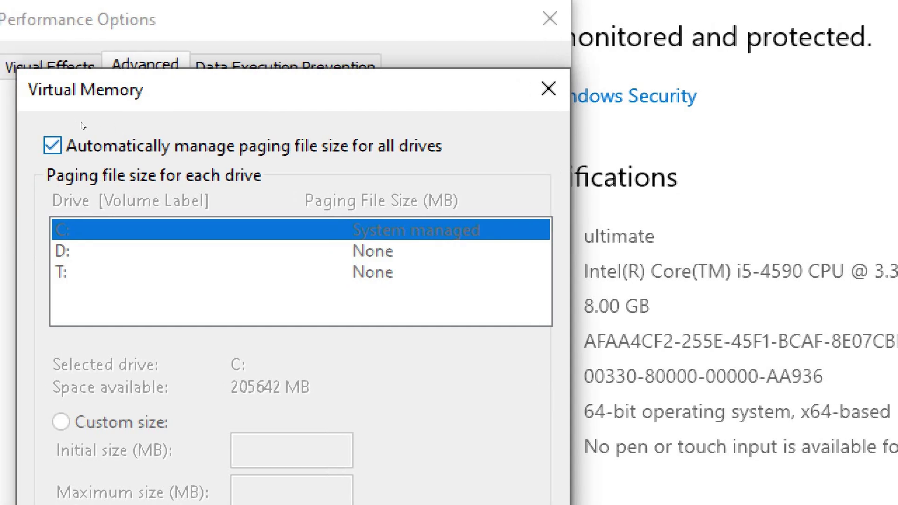
- Give drive C: a custom 1908–3816 MB paging file instead of automatic management
click(53, 145)
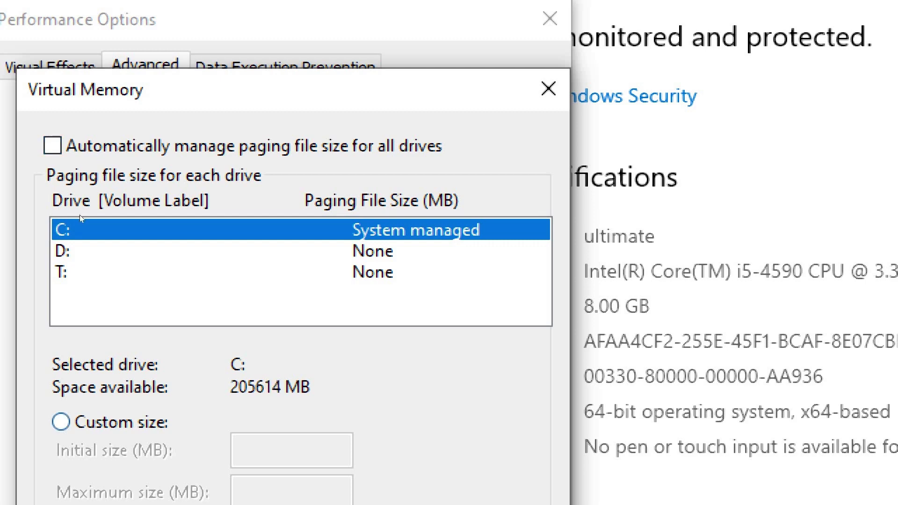
click(100, 228)
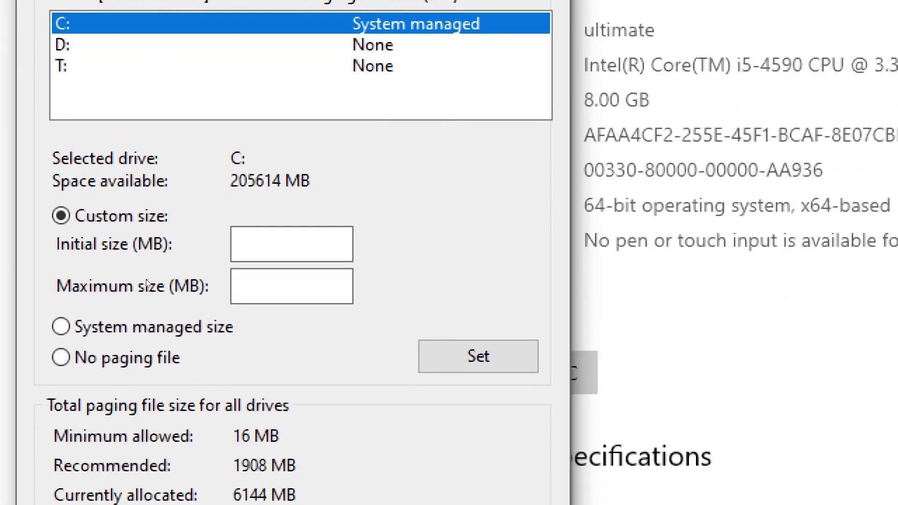
click(280, 244)
text(19)
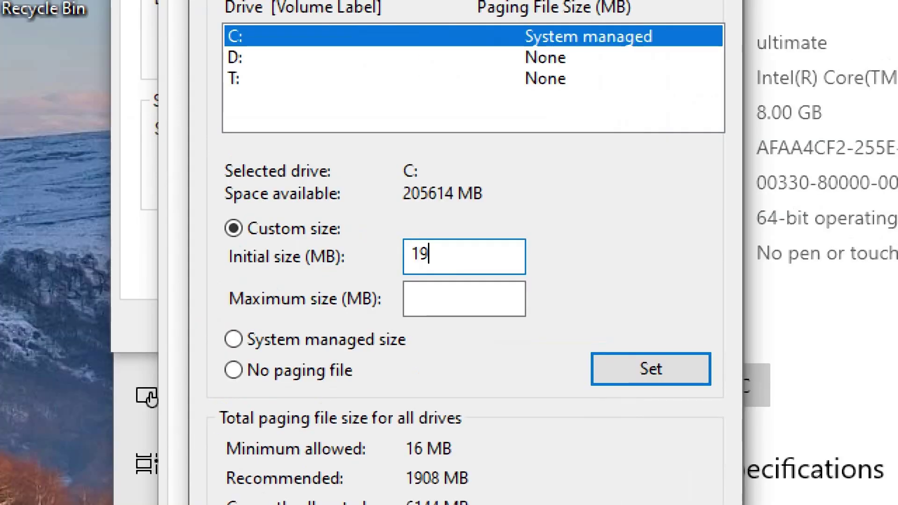
text(08)
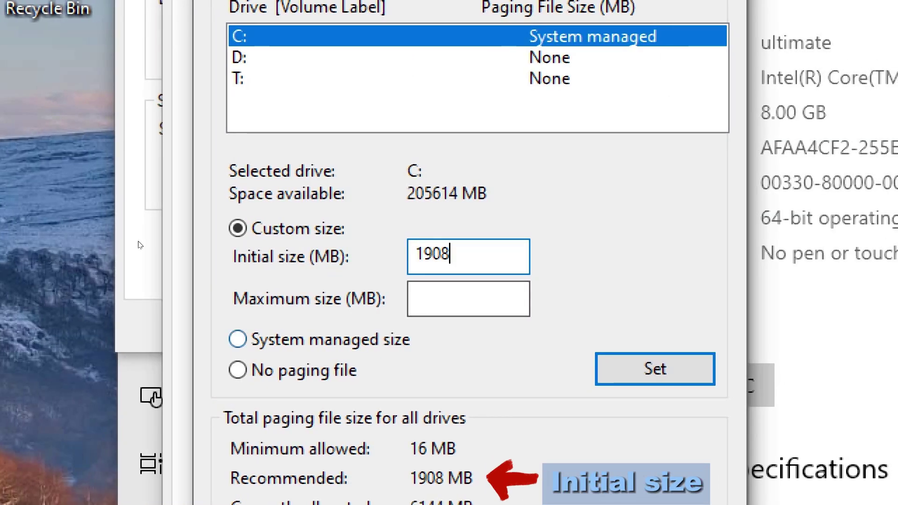
key(Tab)
text(38)
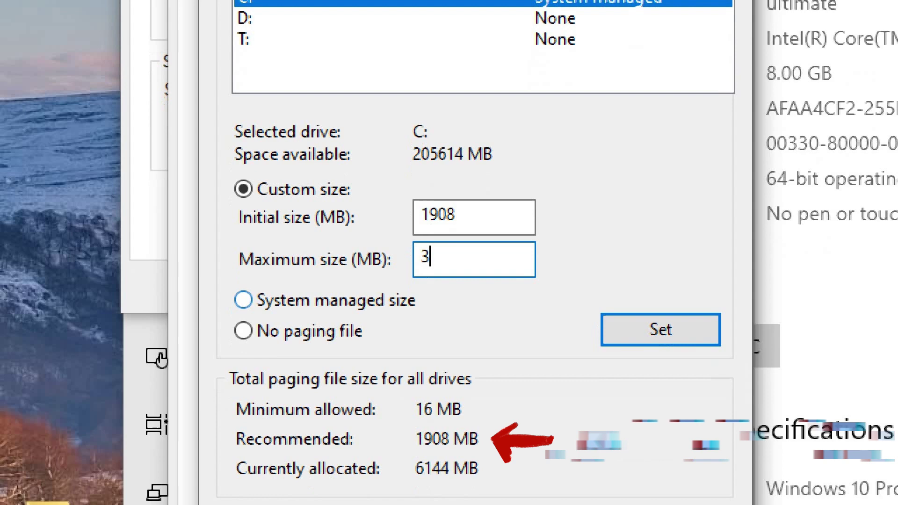
text(16)
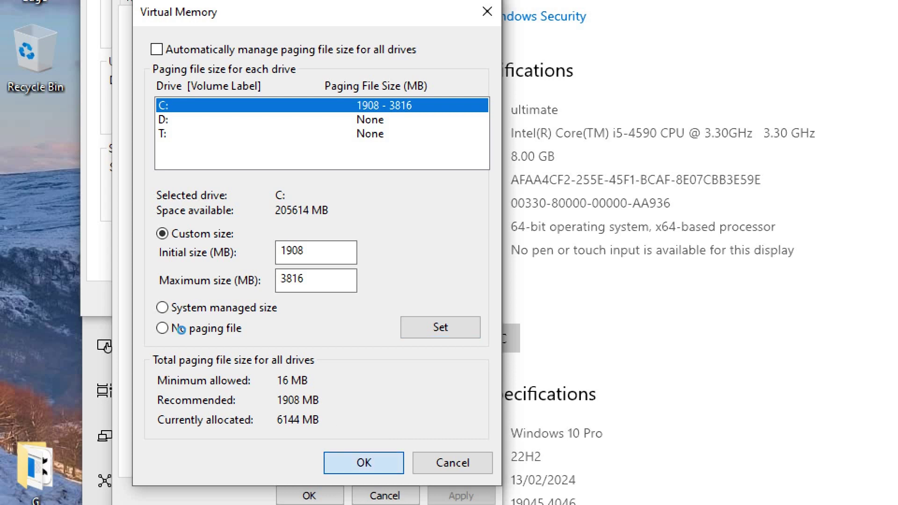
key(Return)
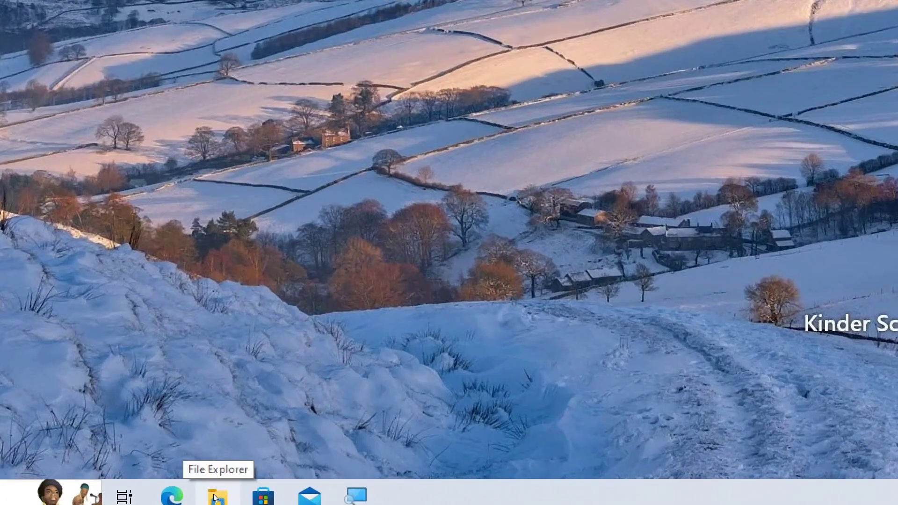
- Open the Properties of USB Drive (F:) from This PC in File Explorer
click(214, 497)
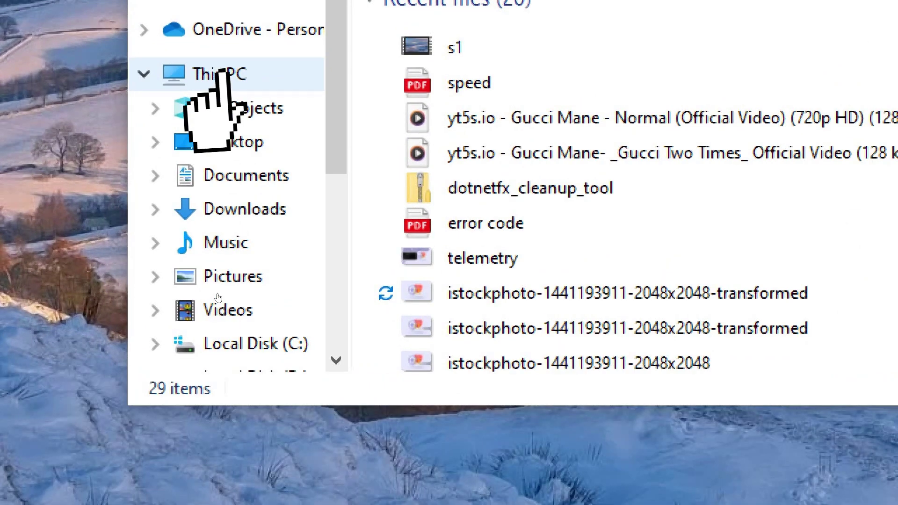
click(224, 74)
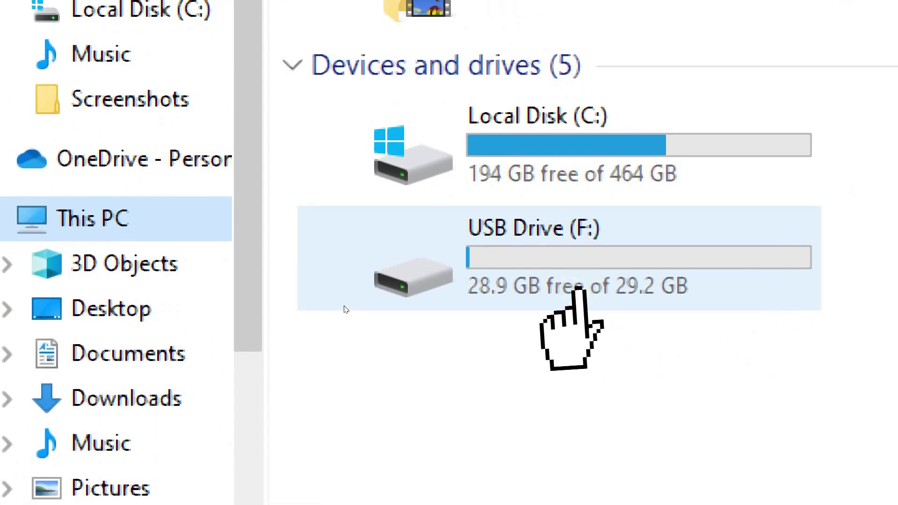
right_click(584, 288)
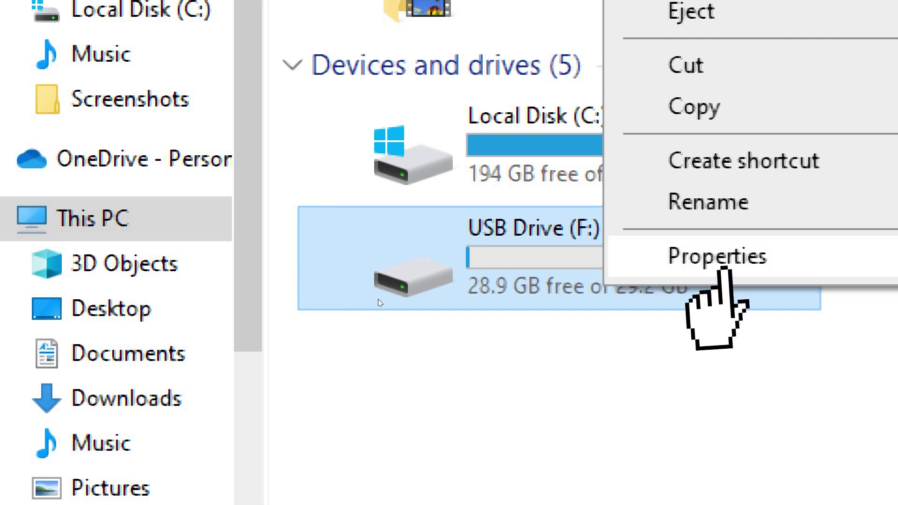
click(717, 258)
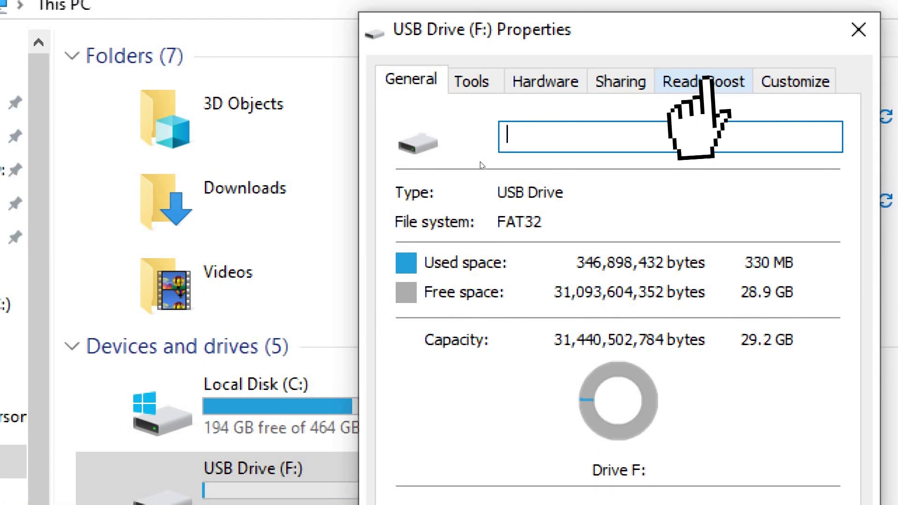
- Reserve 3600 MB of USB Drive (F:) for ReadyBoost, then view the drive's contents
click(706, 79)
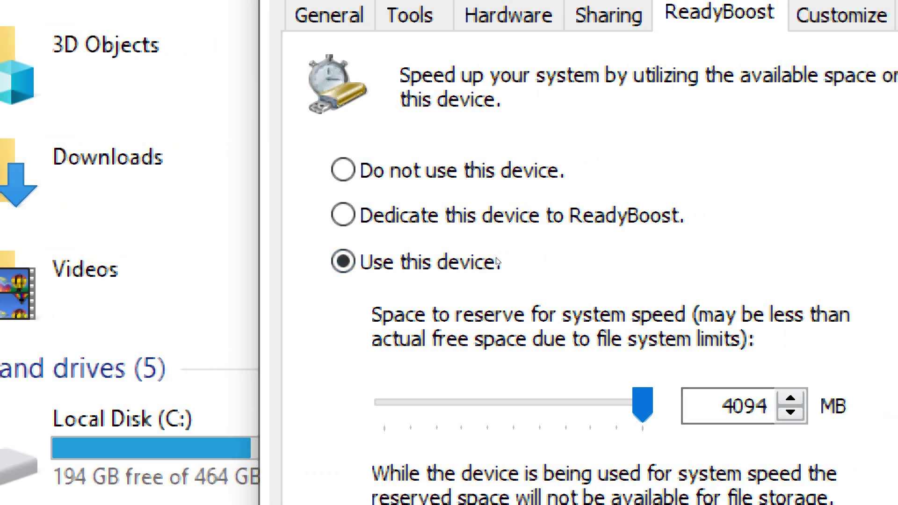
click(790, 412)
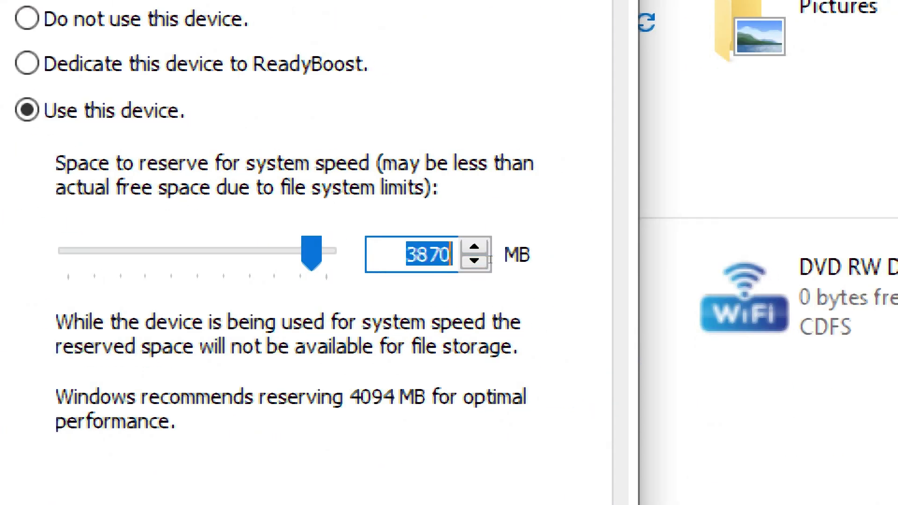
text(3)
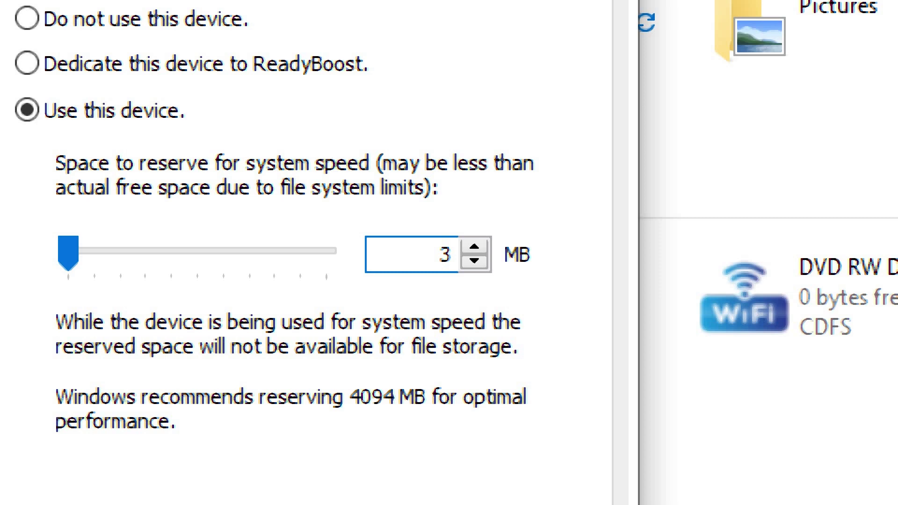
text(600)
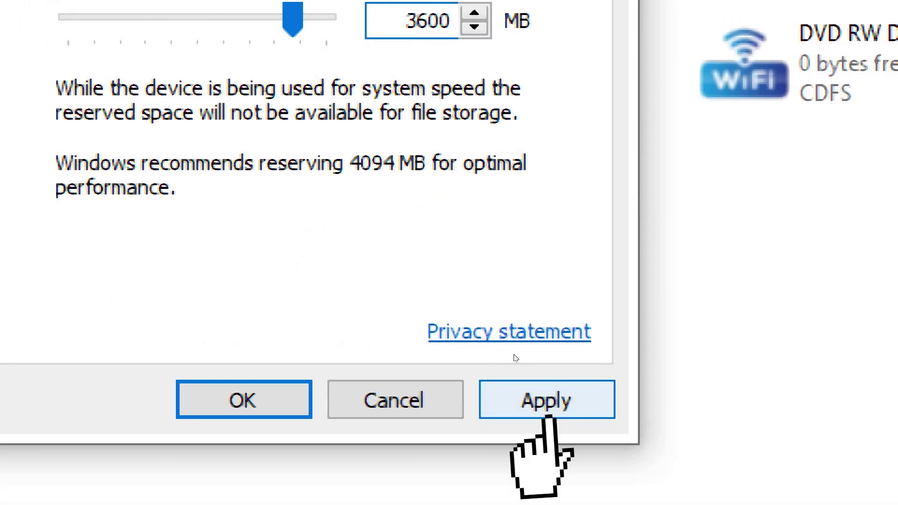
click(242, 399)
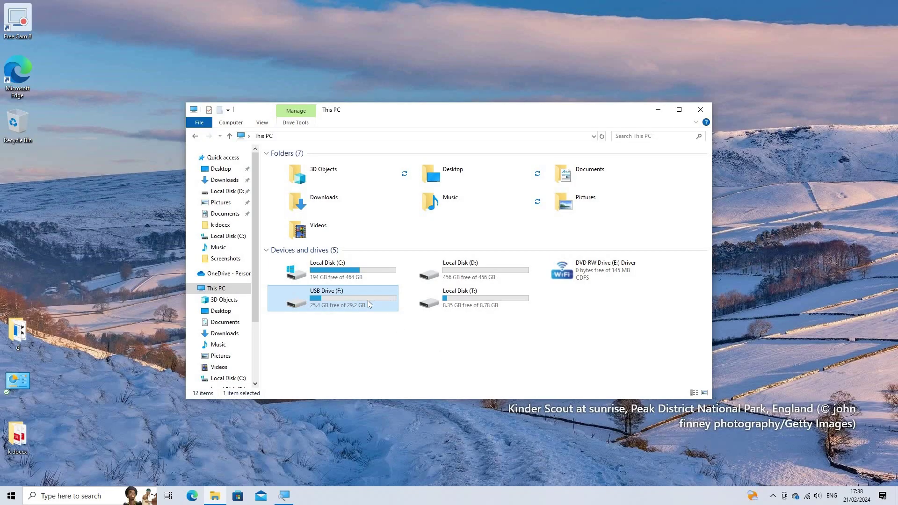
double_click(368, 302)
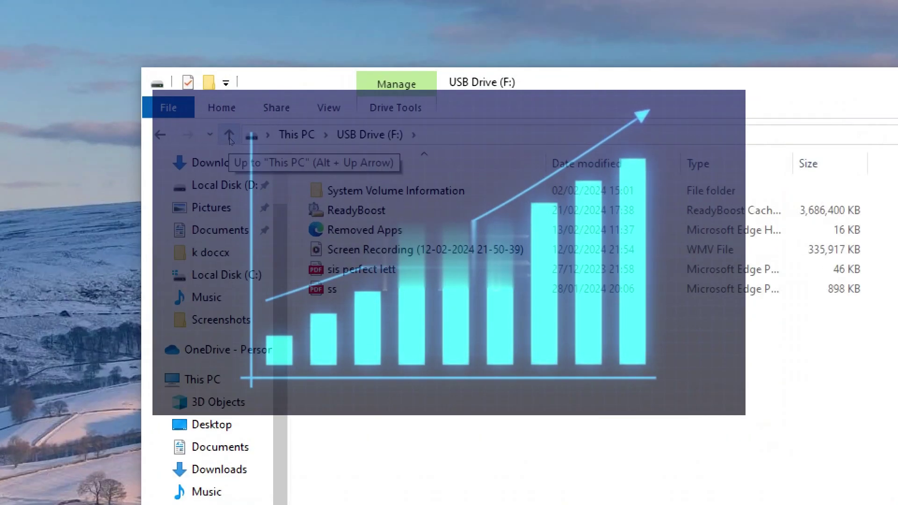
- Return to This PC and launch Device Manager from the Start button's menu
click(229, 139)
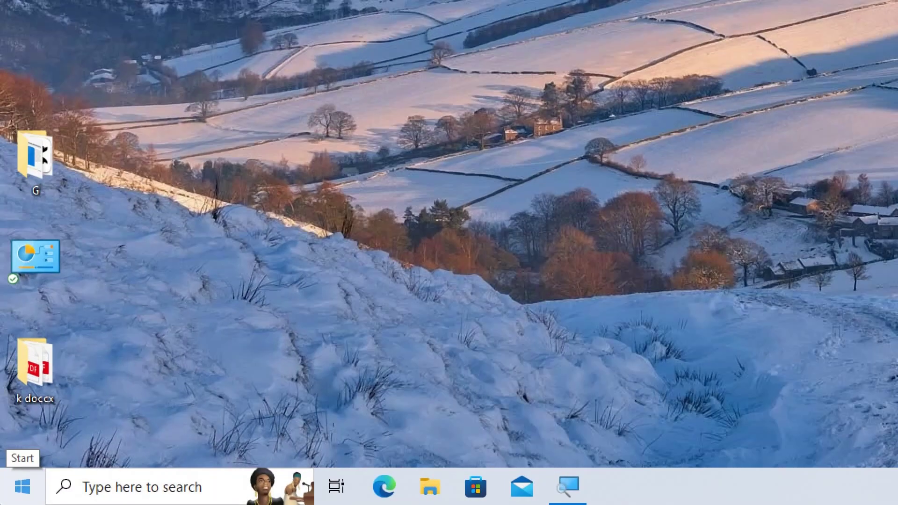
right_click(10, 495)
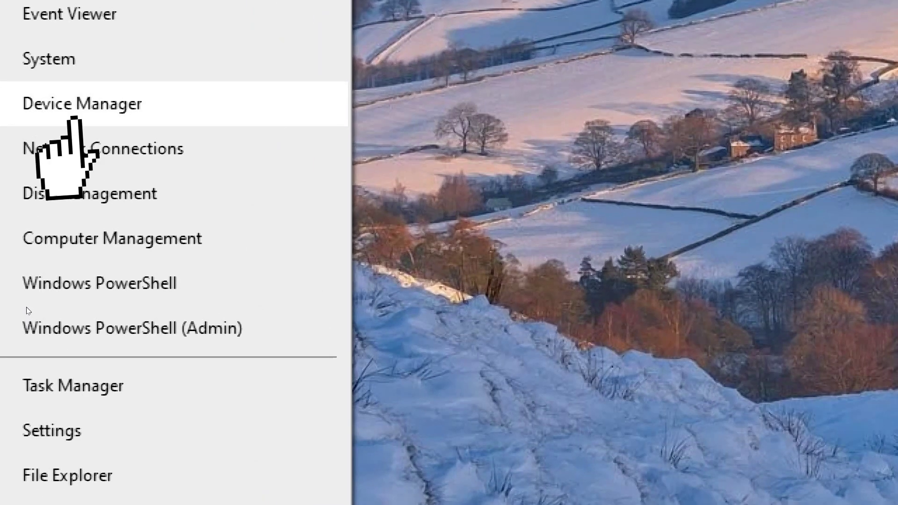
click(63, 108)
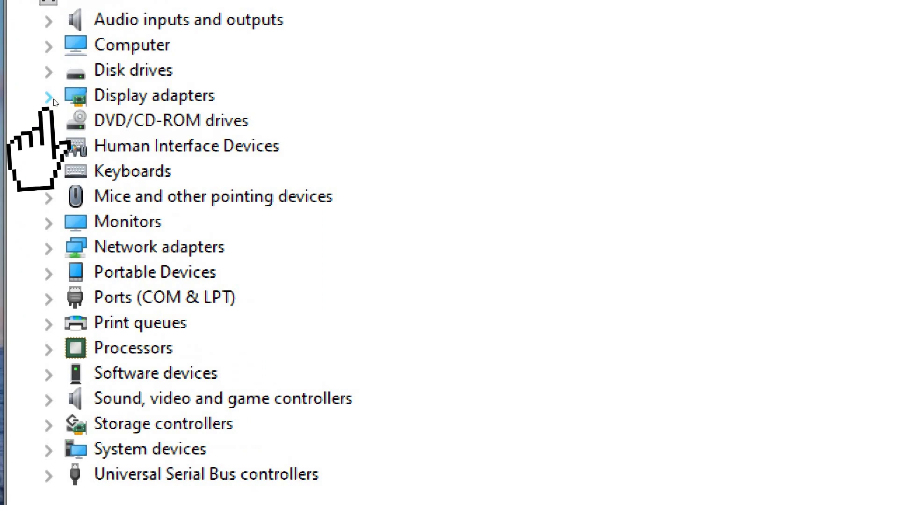
- Search automatically for an updated Intel HD Graphics 4600 driver
click(52, 98)
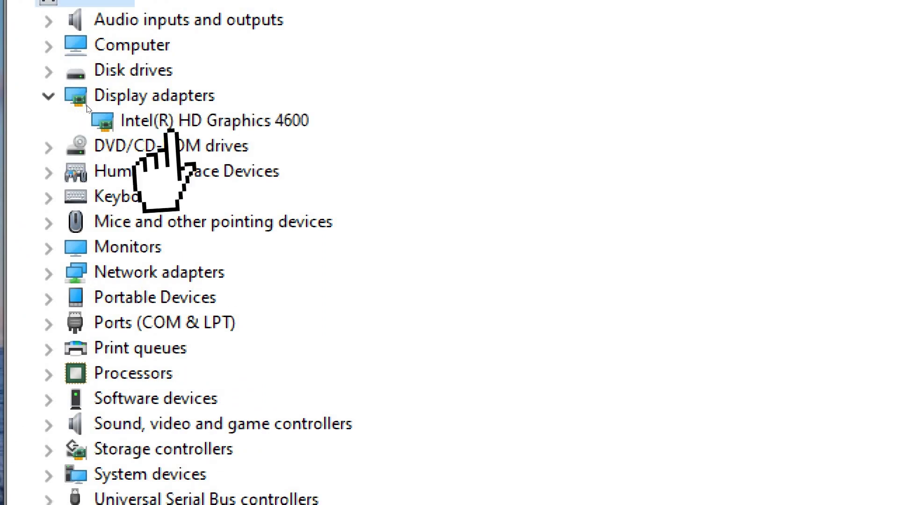
right_click(154, 121)
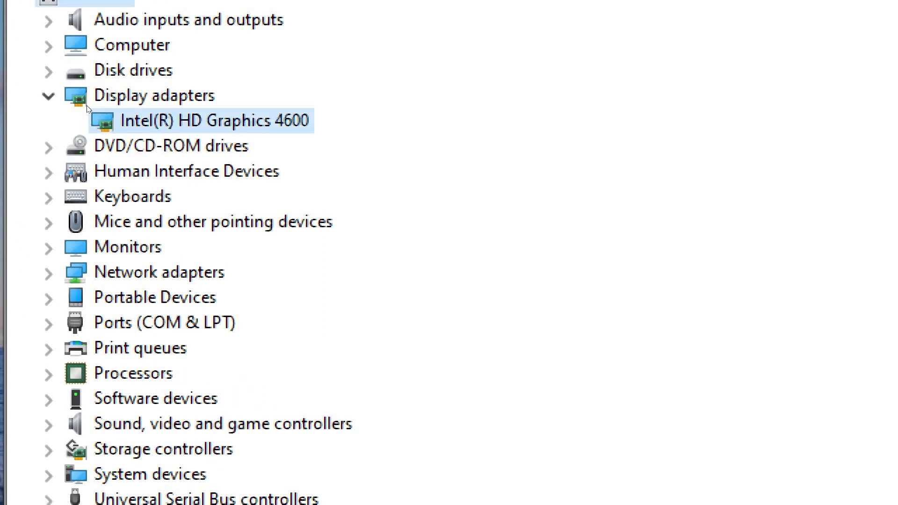
click(121, 112)
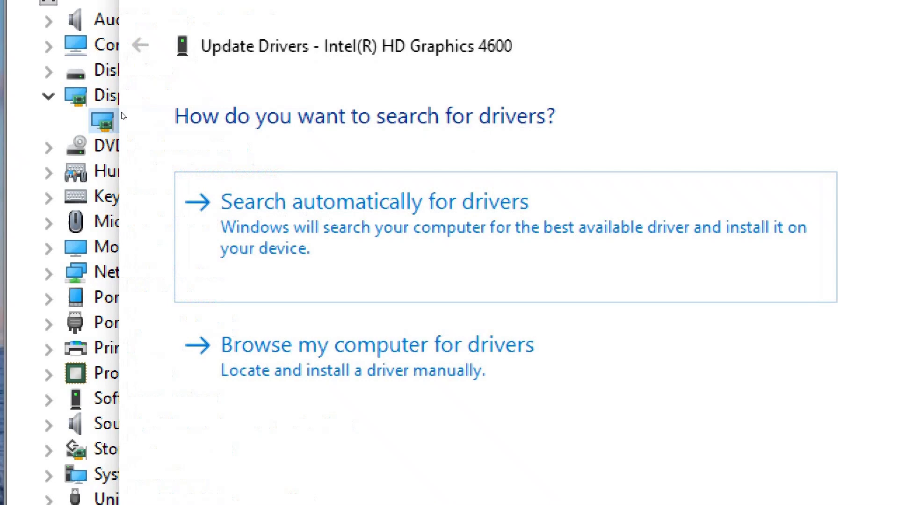
key(Return)
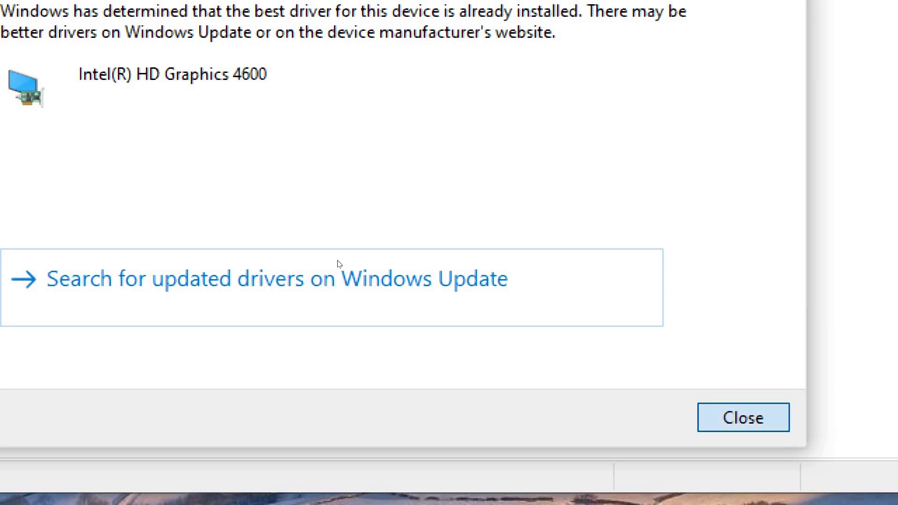
key(Return)
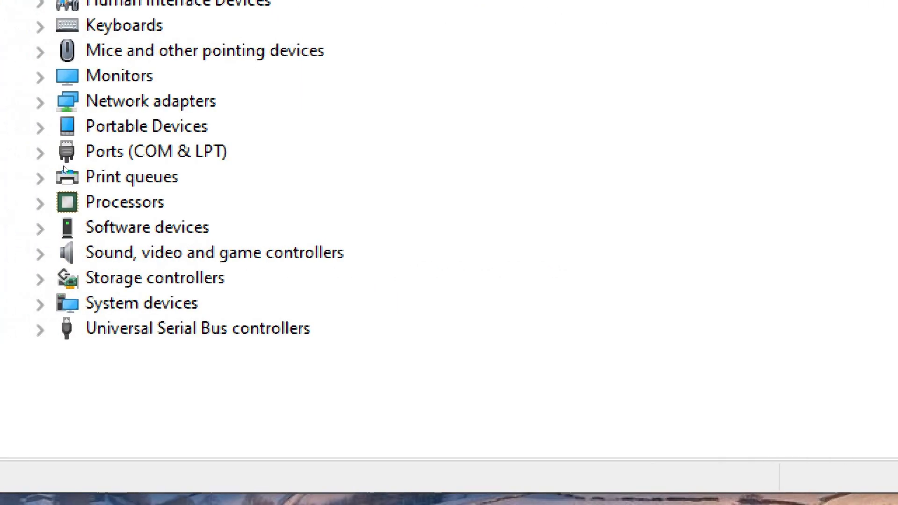
- Search automatically for an updated driver for the Intel processor
click(53, 195)
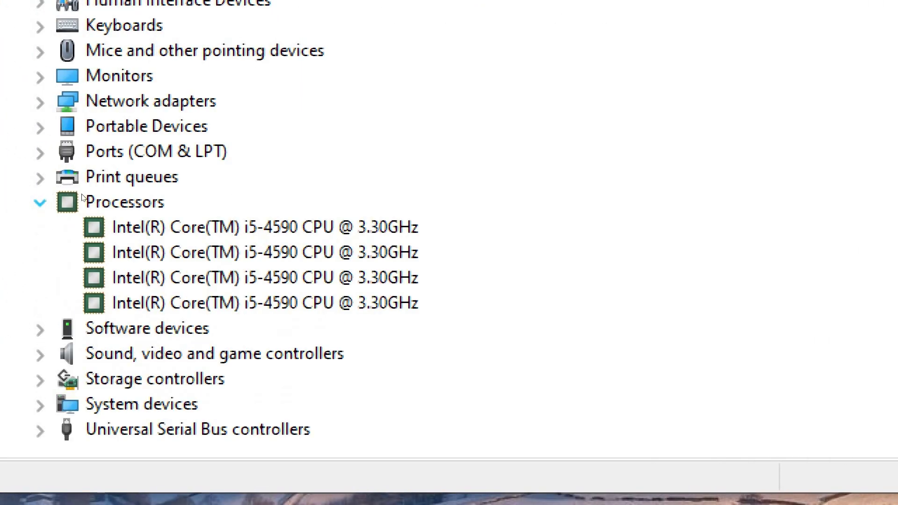
right_click(224, 228)
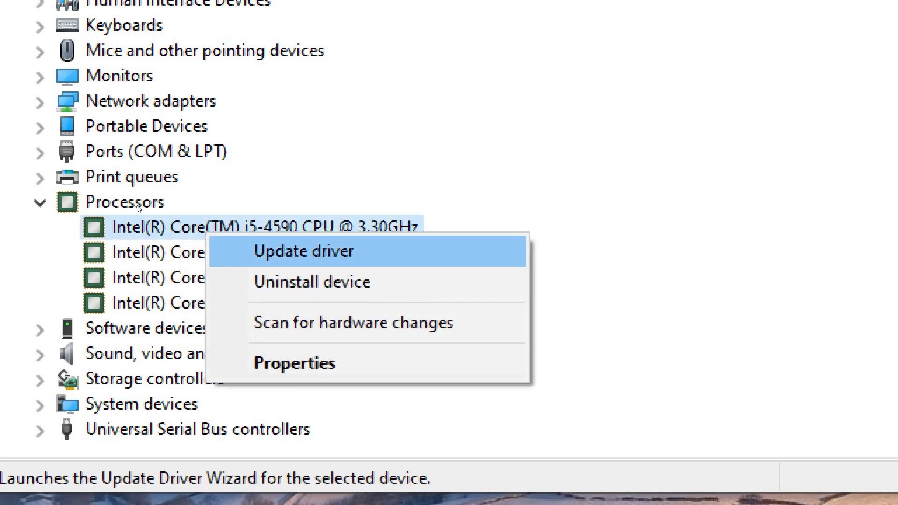
click(332, 249)
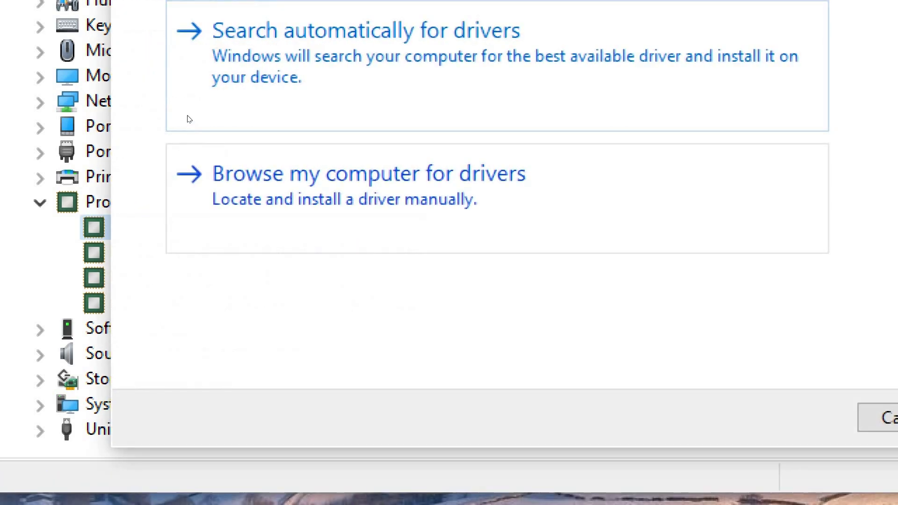
click(202, 75)
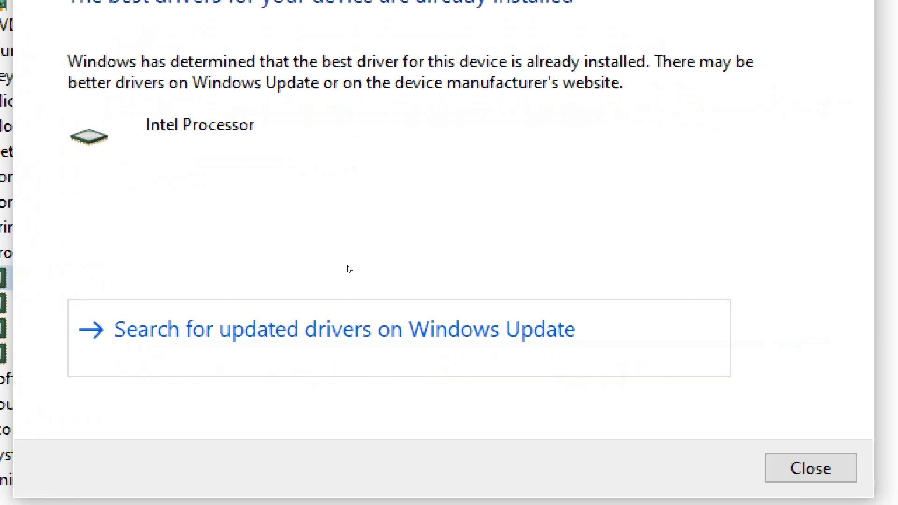
key(Escape)
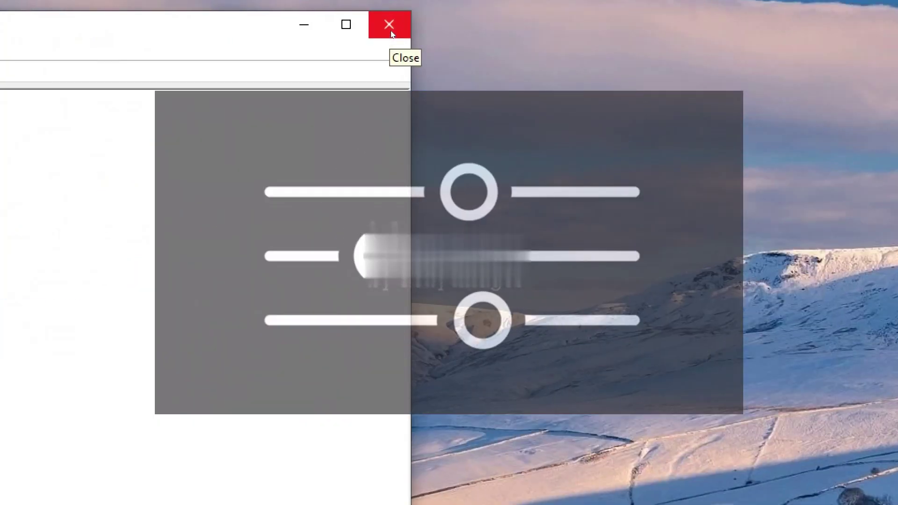
- Close Device Manager and download the free Driver Booster installer via an Edge search for 'driver booster'
click(391, 31)
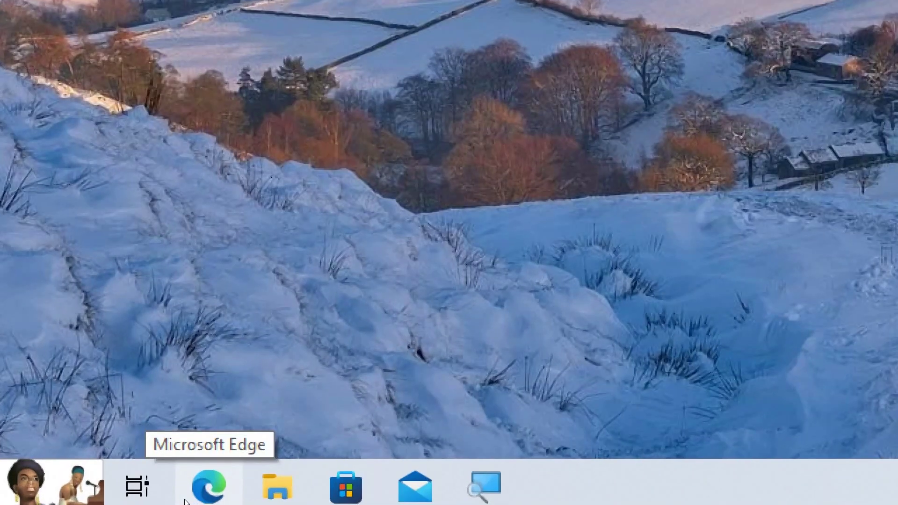
click(185, 501)
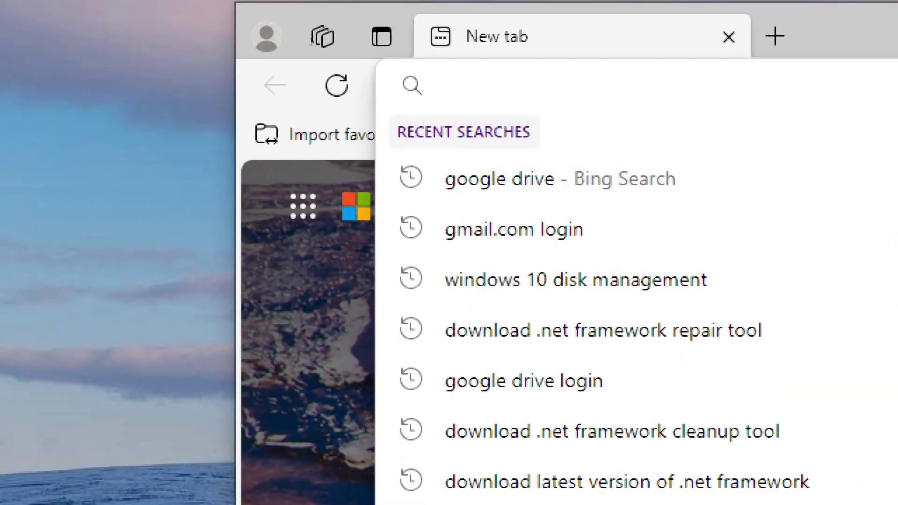
text(driver booster)
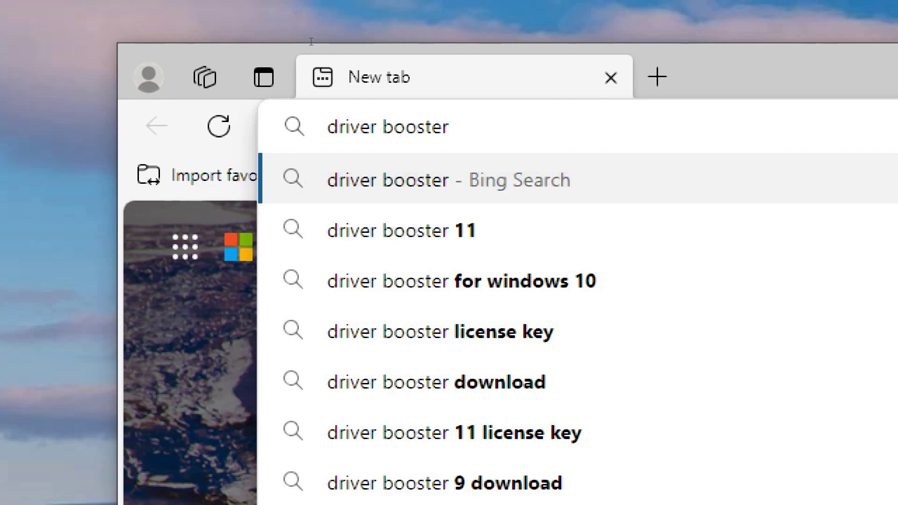
key(Return)
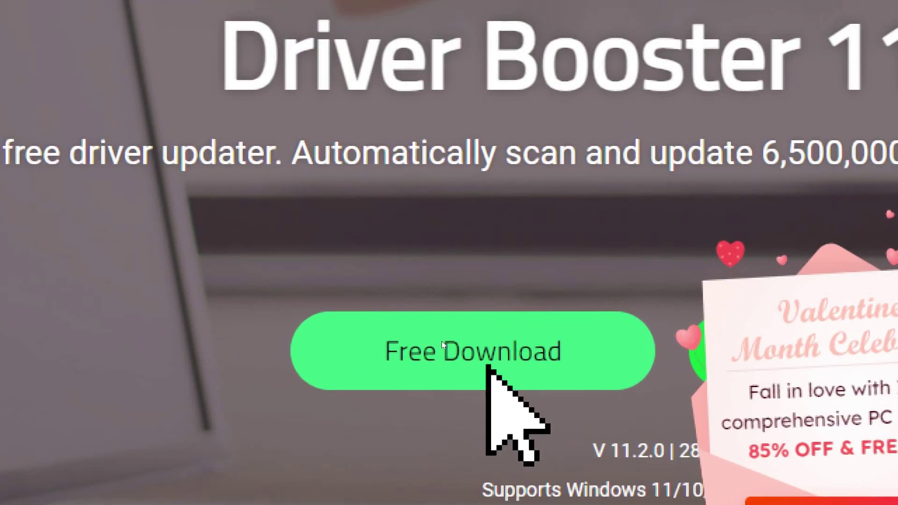
click(443, 344)
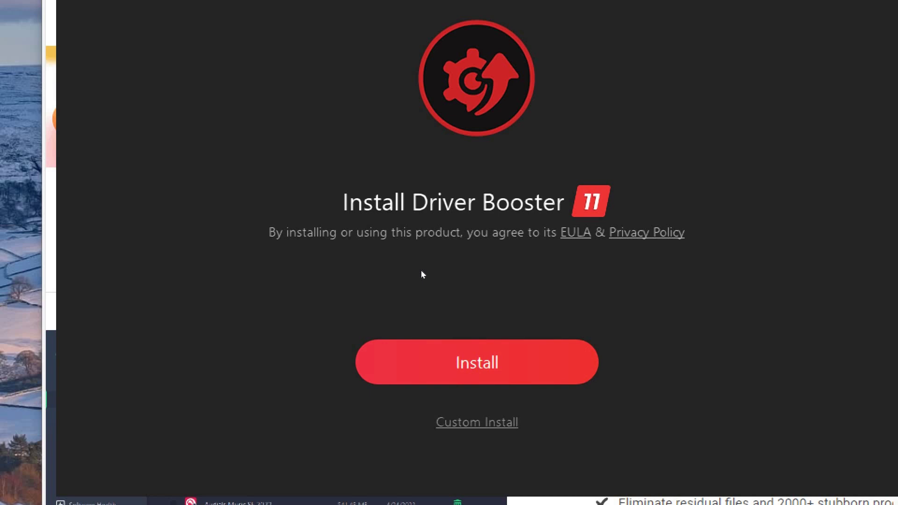
- Install Driver Booster 11.2.0, accepting the Advanced SystemCare offer
key(Return)
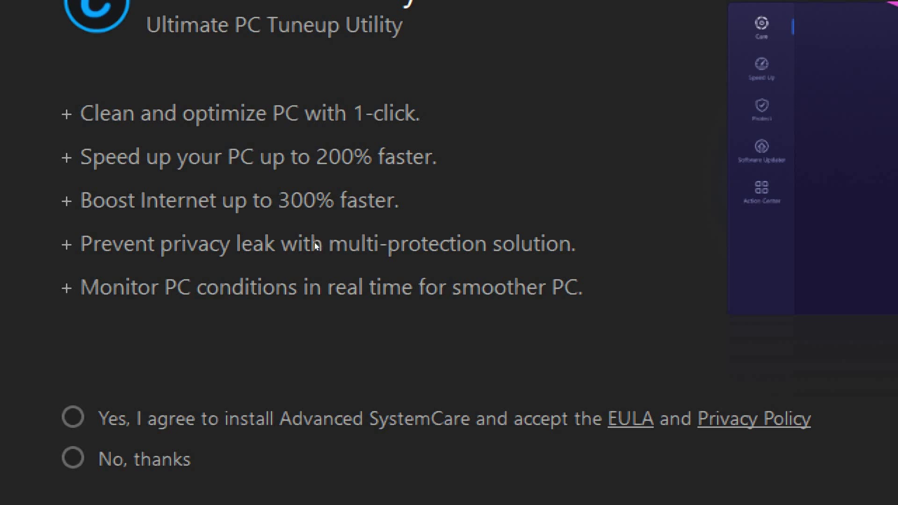
click(72, 417)
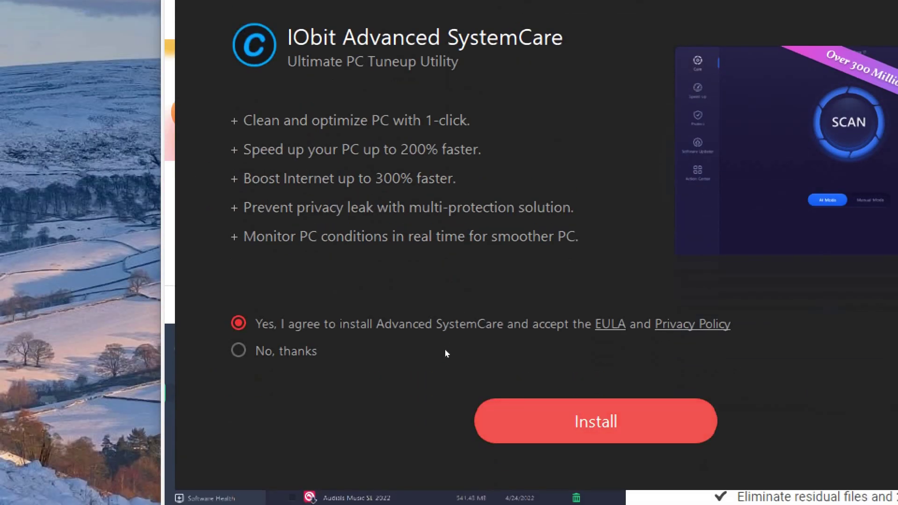
key(Return)
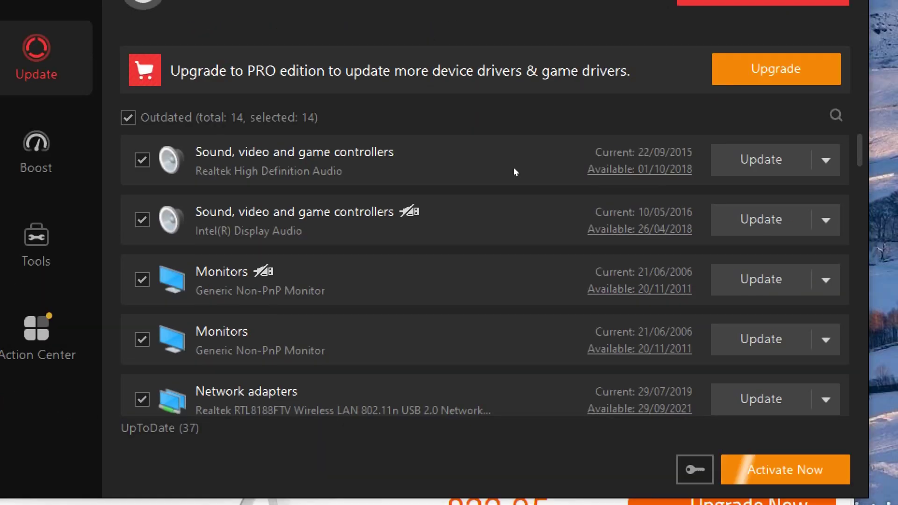
- Start updating the Realtek wireless network adapter driver and accept the installation notices
scroll(561, 311, down, 3)
scroll(561, 311, up, 1)
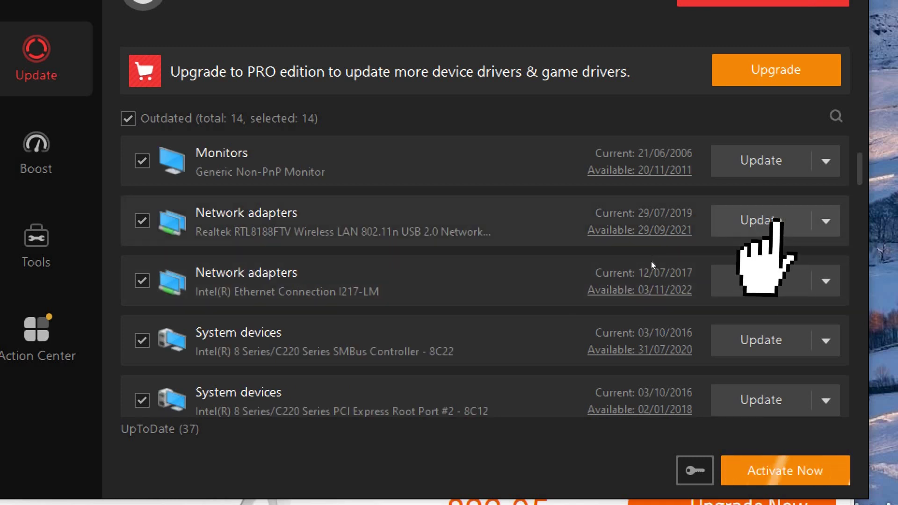
click(763, 219)
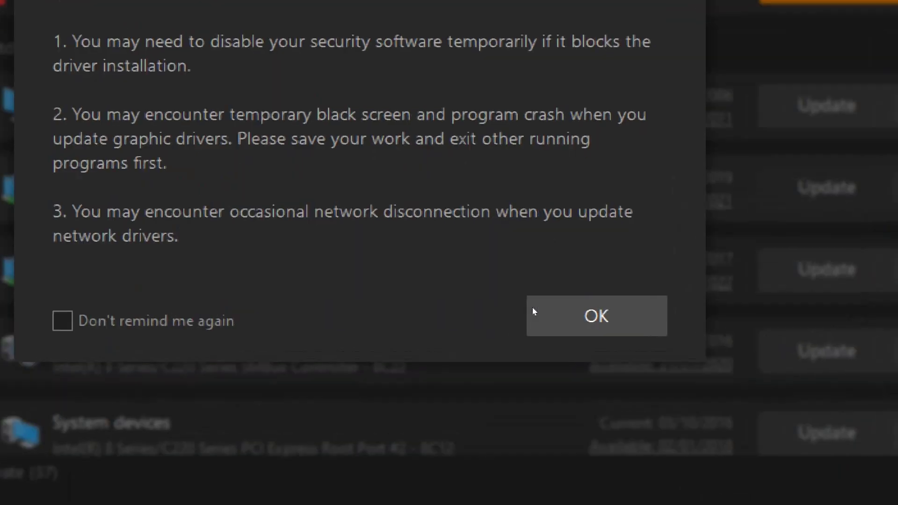
click(592, 314)
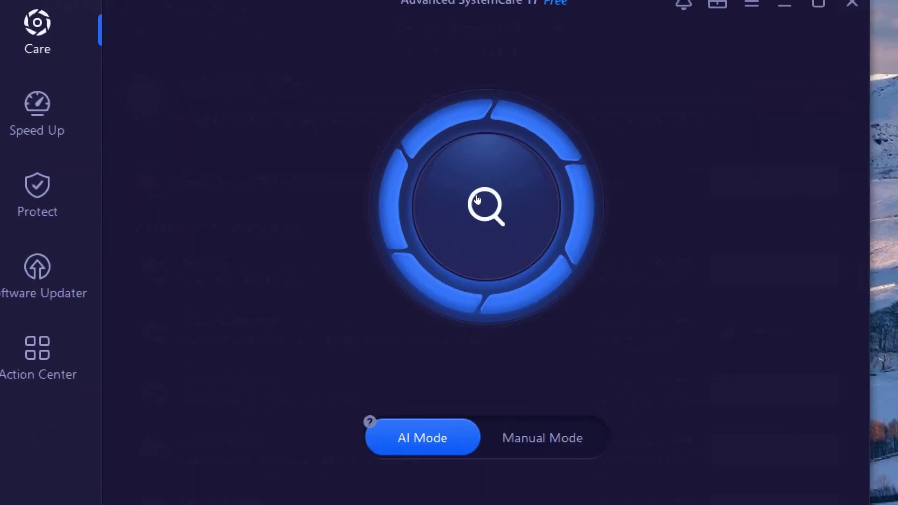
- Scan the PC in Advanced SystemCare, dismiss the driver warning, fix all found items, then close it
click(477, 200)
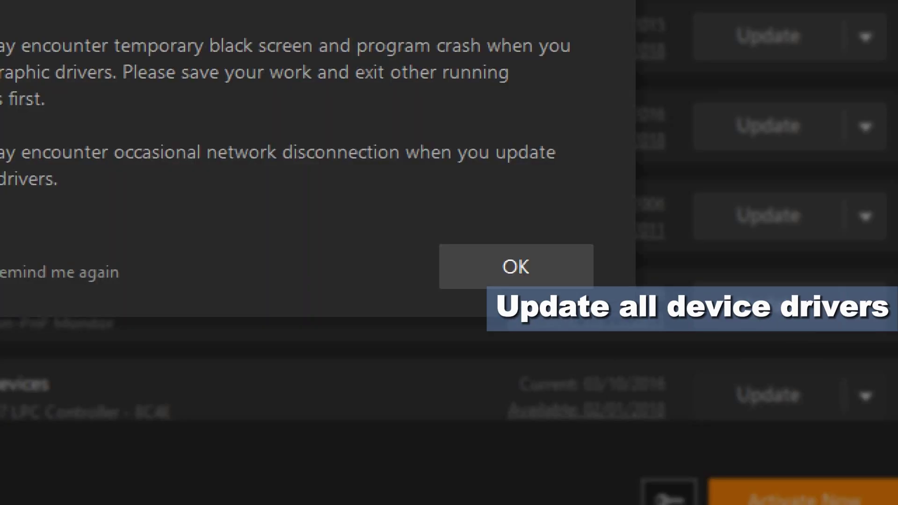
click(545, 281)
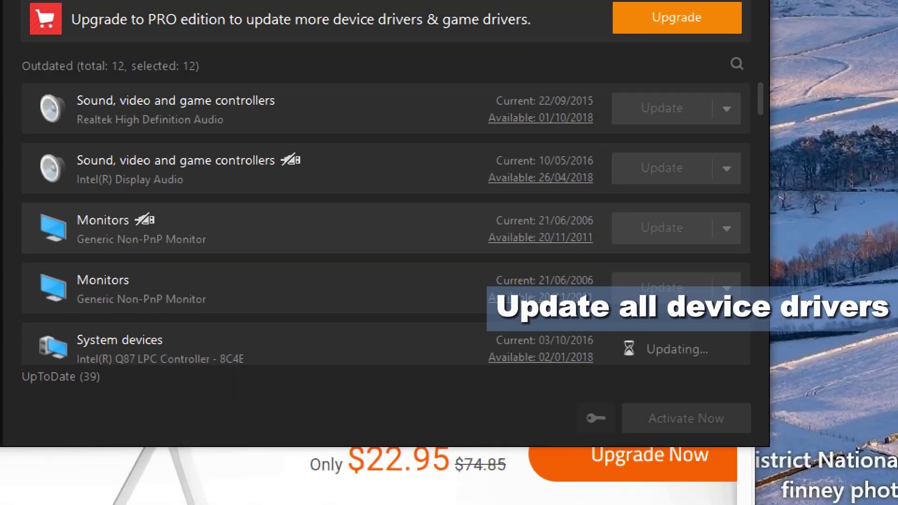
scroll(391, 242, down, 5)
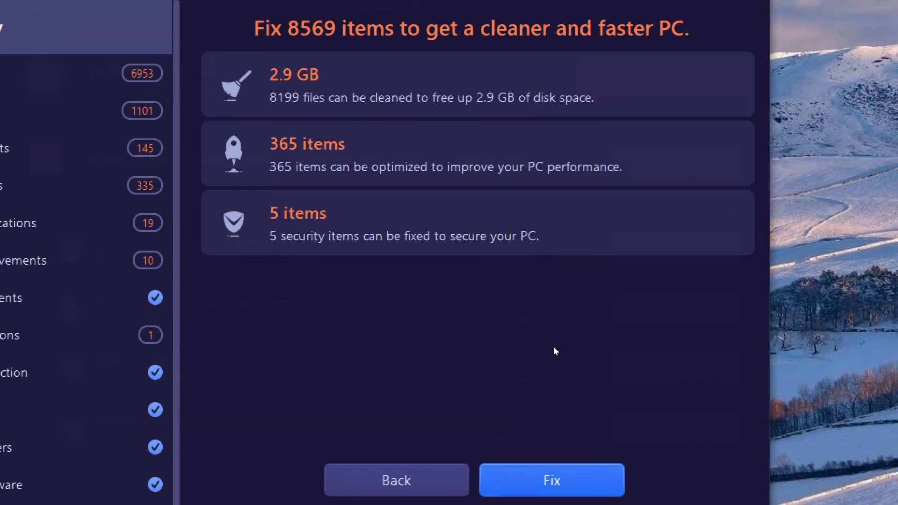
click(544, 477)
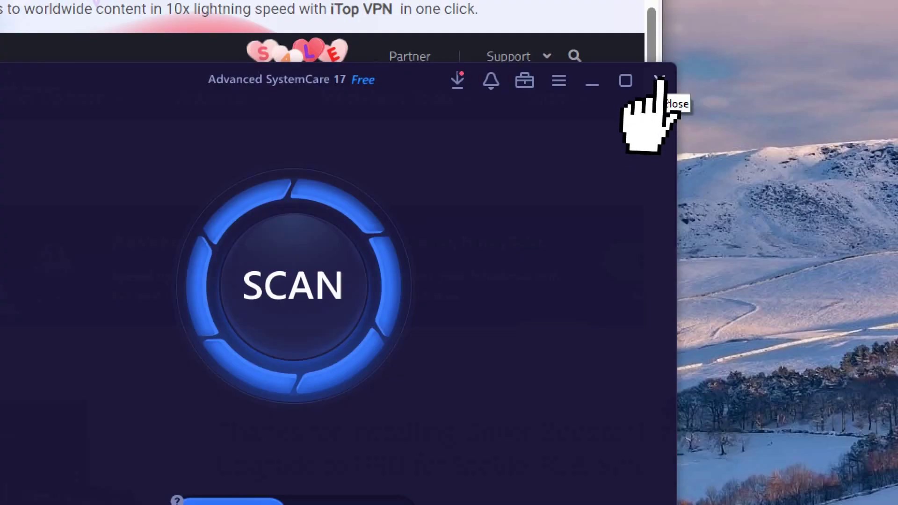
click(664, 98)
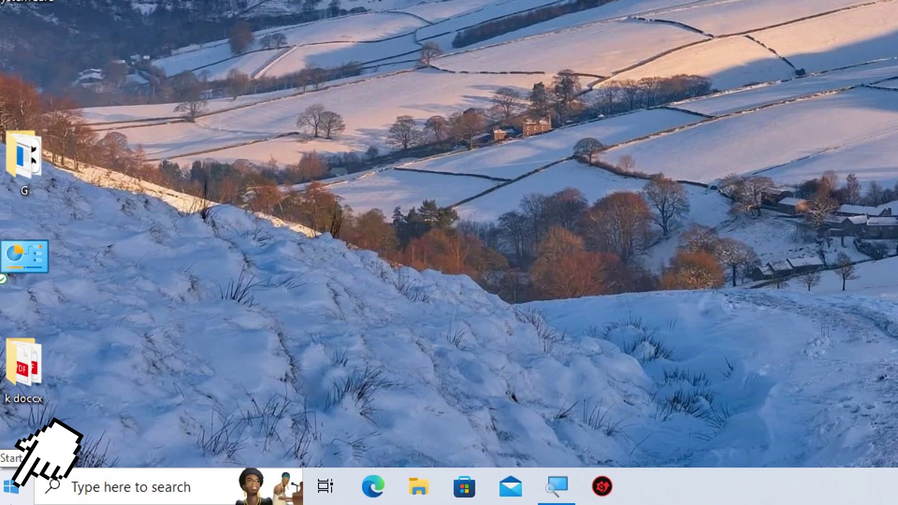
- Set Windows visual effects to 'Adjust for best performance' through Advanced system settings
right_click(12, 495)
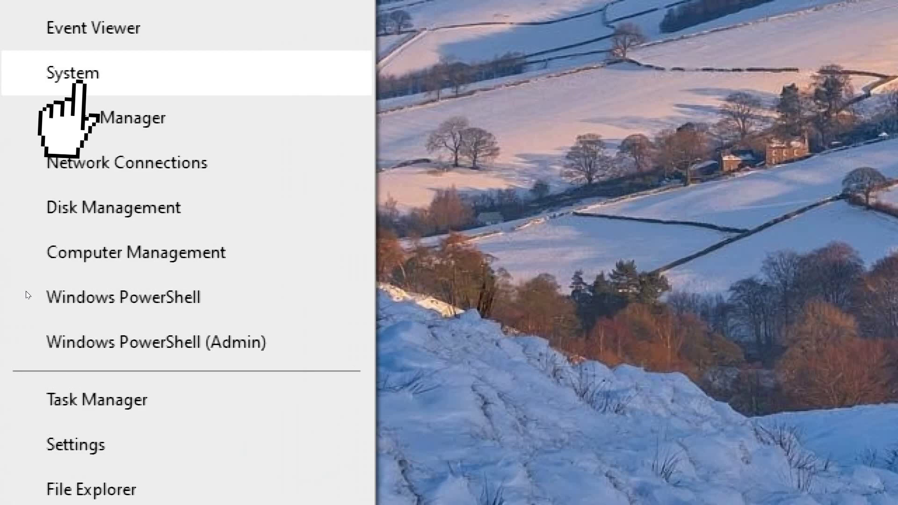
key(Return)
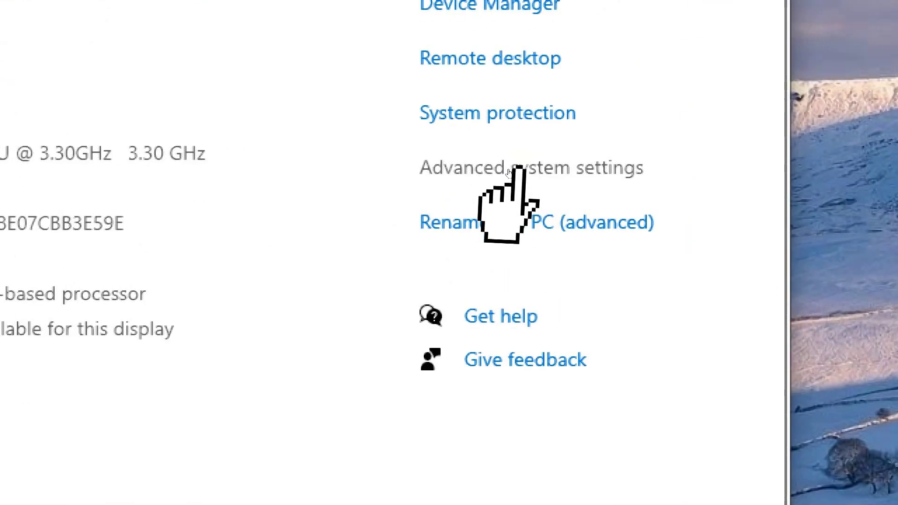
click(508, 172)
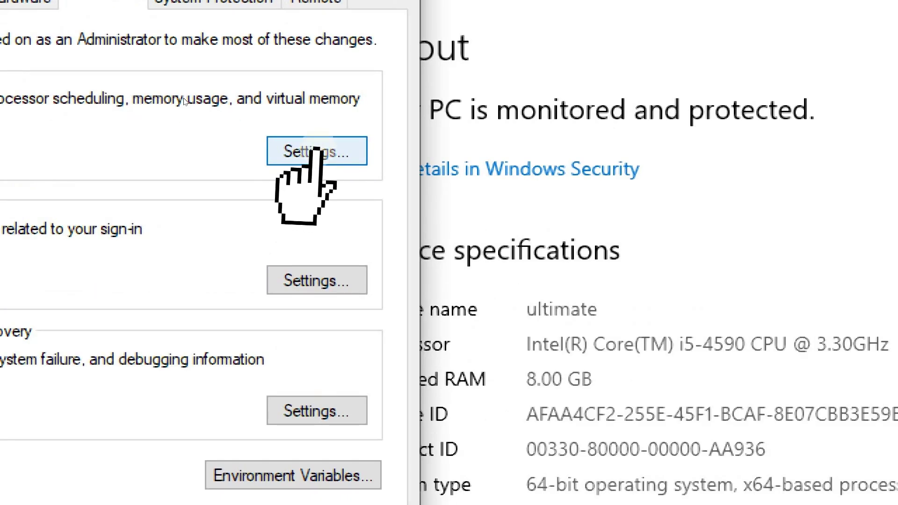
click(298, 154)
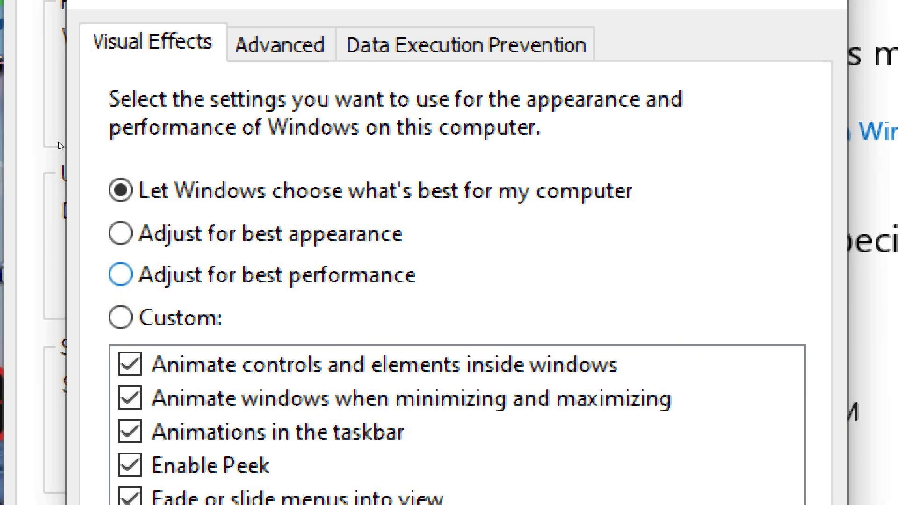
key(space)
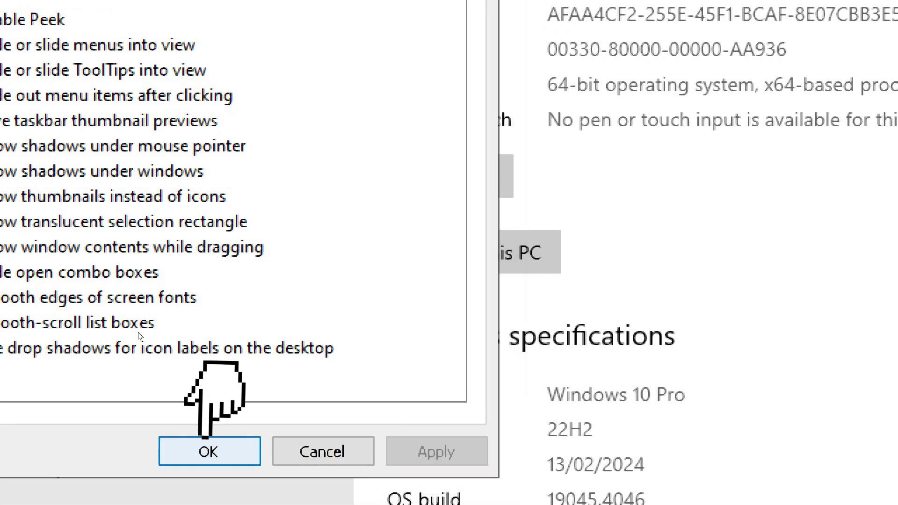
click(209, 451)
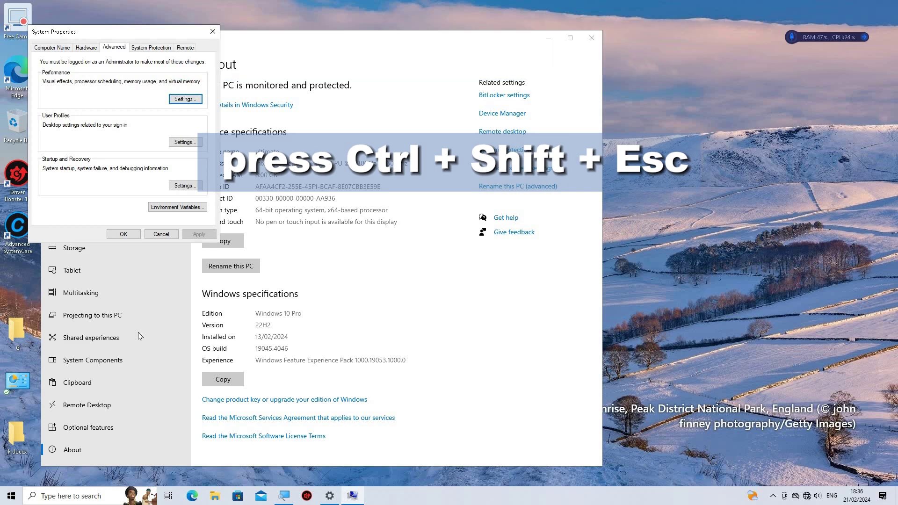
- Disable Microsoft Edge Update on Task Manager's Startup tab
key(ctrl+shift+Escape)
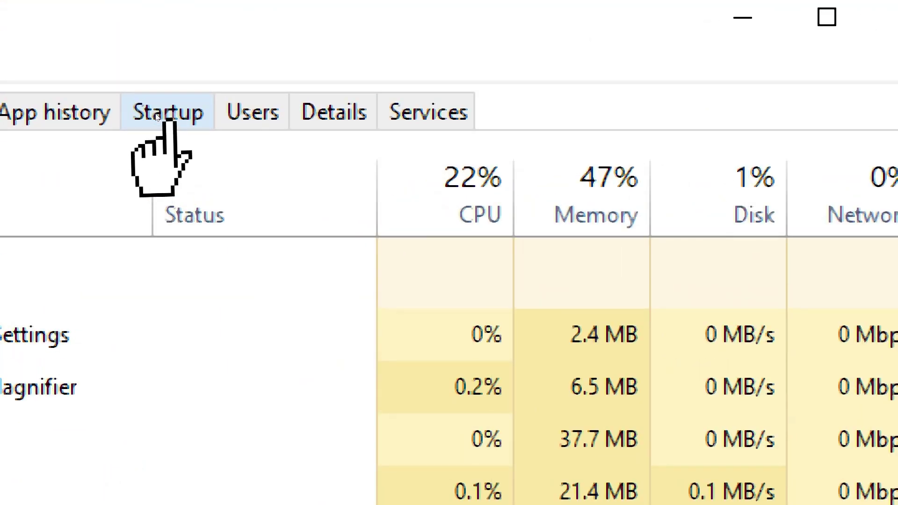
click(157, 117)
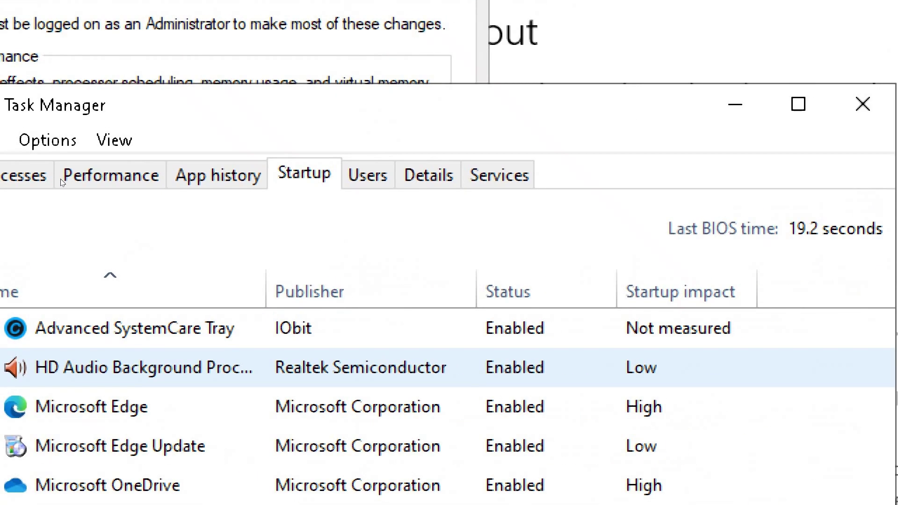
click(339, 446)
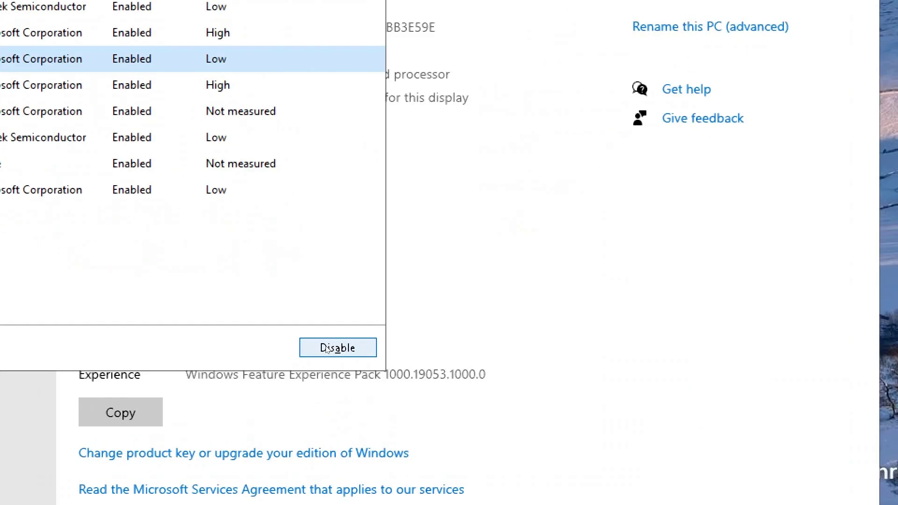
click(327, 351)
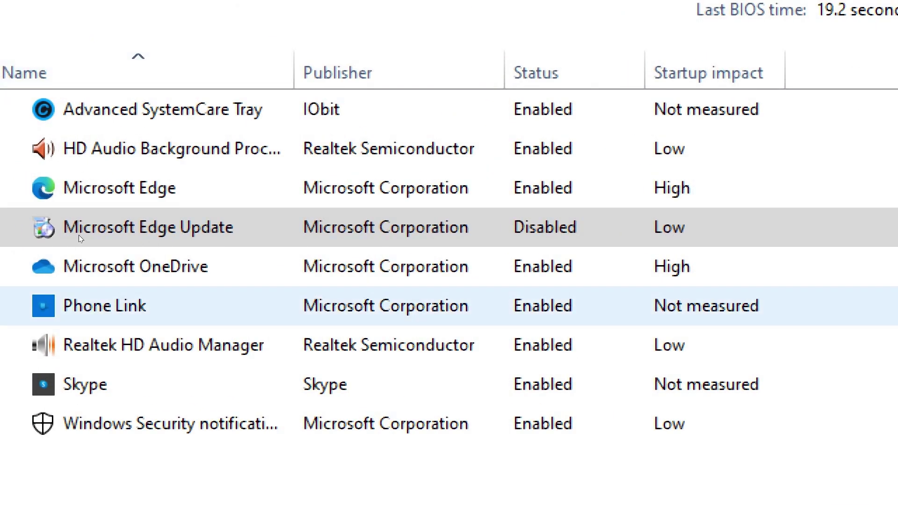
- Disable Skype at startup and close the System Properties dialog
right_click(81, 381)
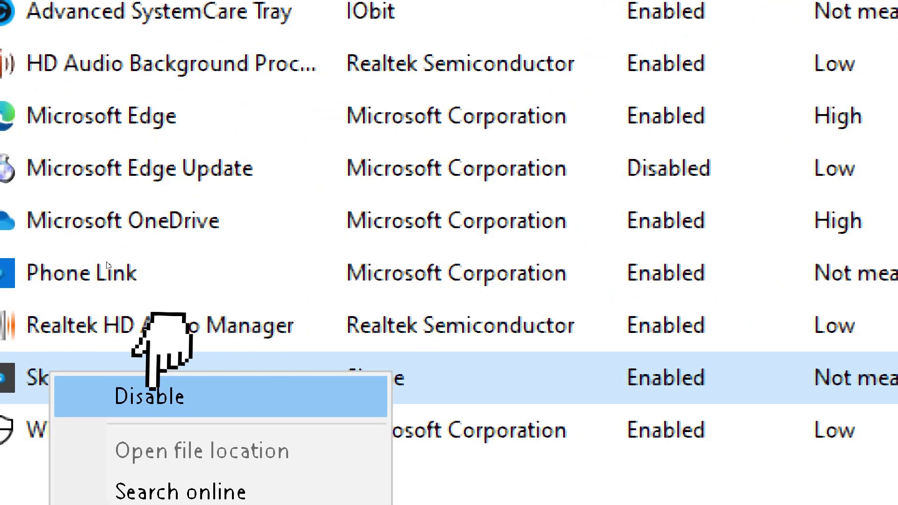
click(155, 398)
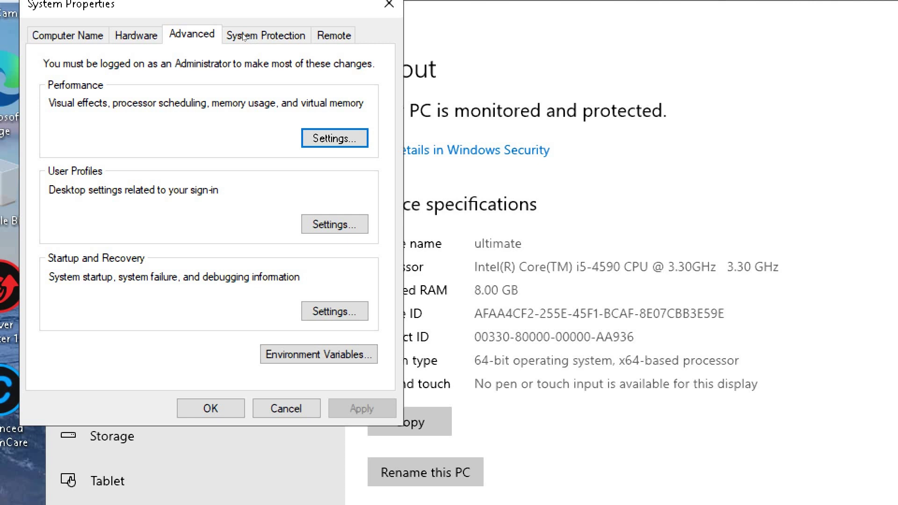
key(Escape)
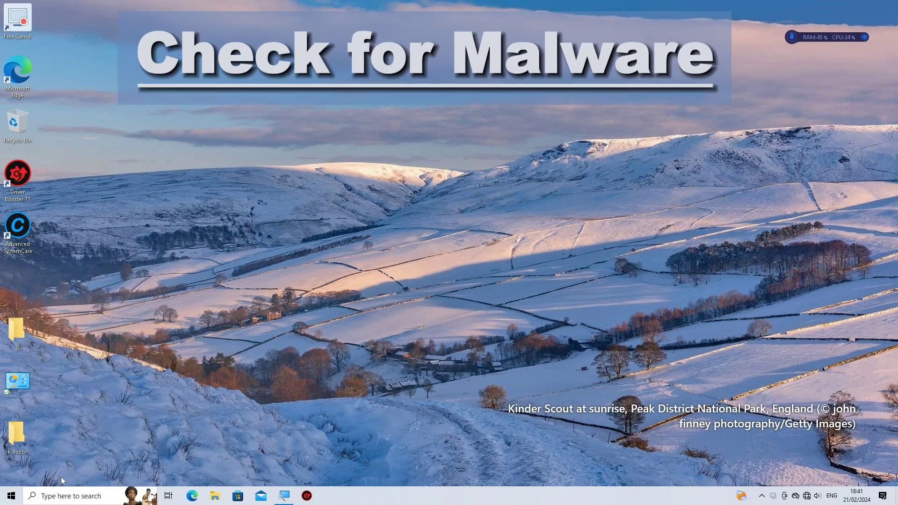
- Open Windows Security from search and start a Quick scan under Virus & threat protection
click(39, 500)
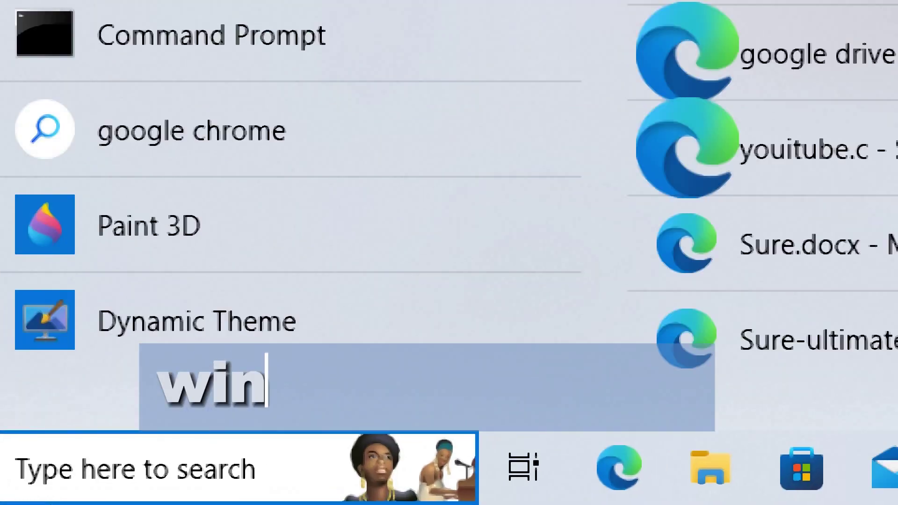
text(windows s)
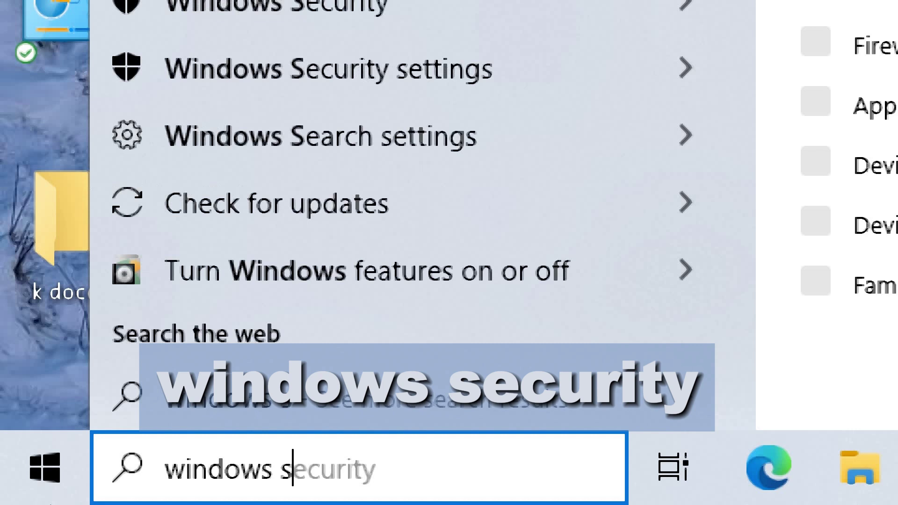
text(ecu)
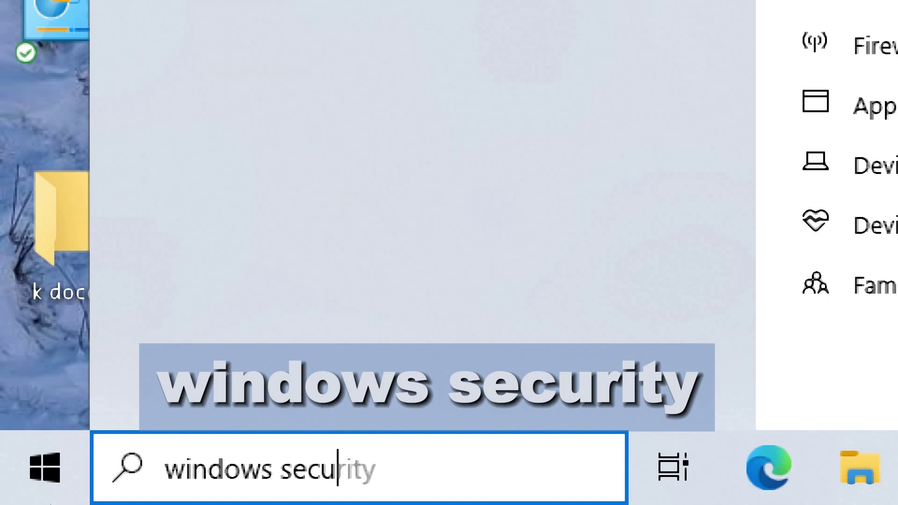
text(rity)
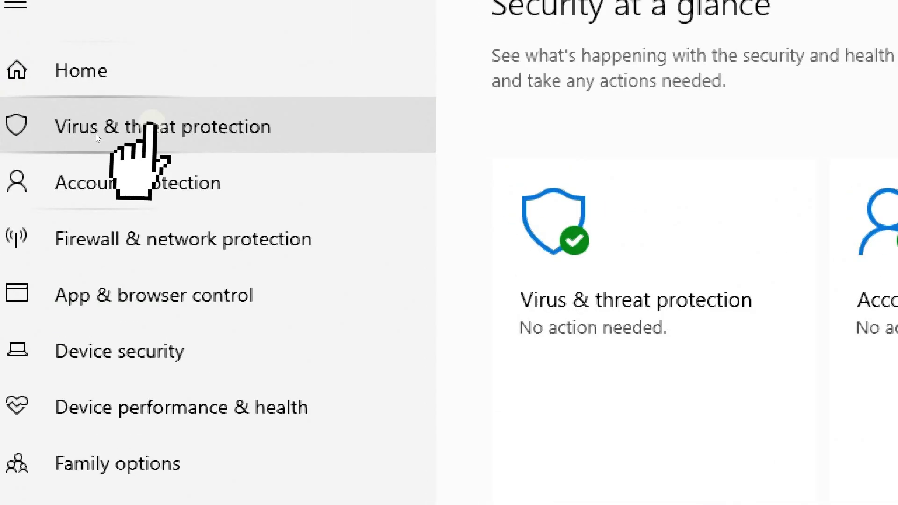
click(96, 134)
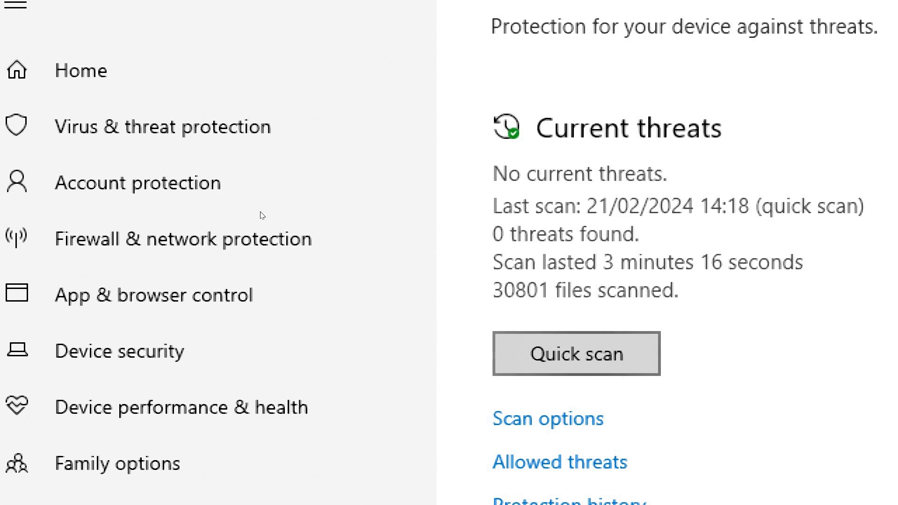
click(572, 357)
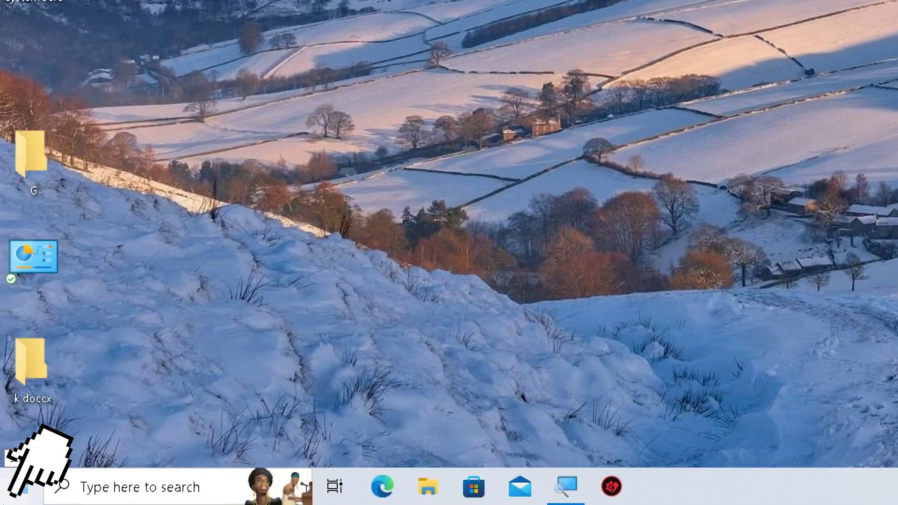
- Switch the power plan from Balanced to High performance in Power Options
right_click(21, 486)
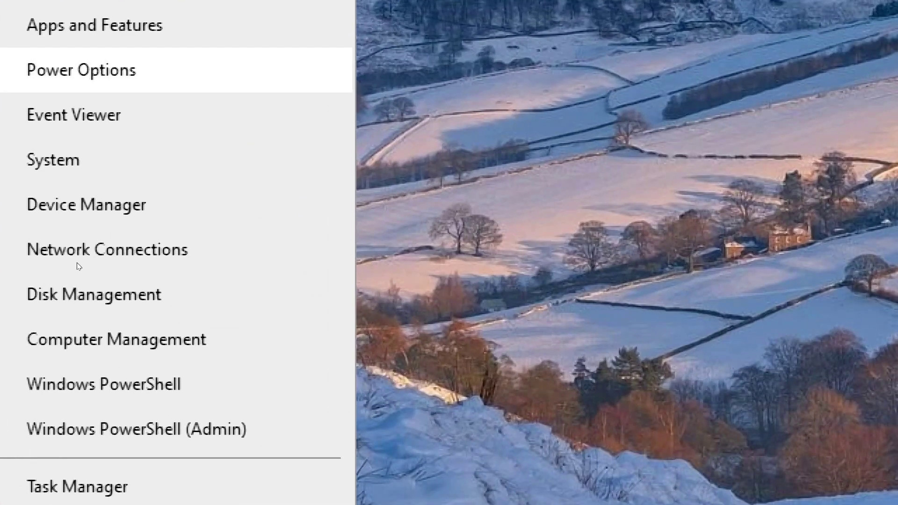
click(74, 70)
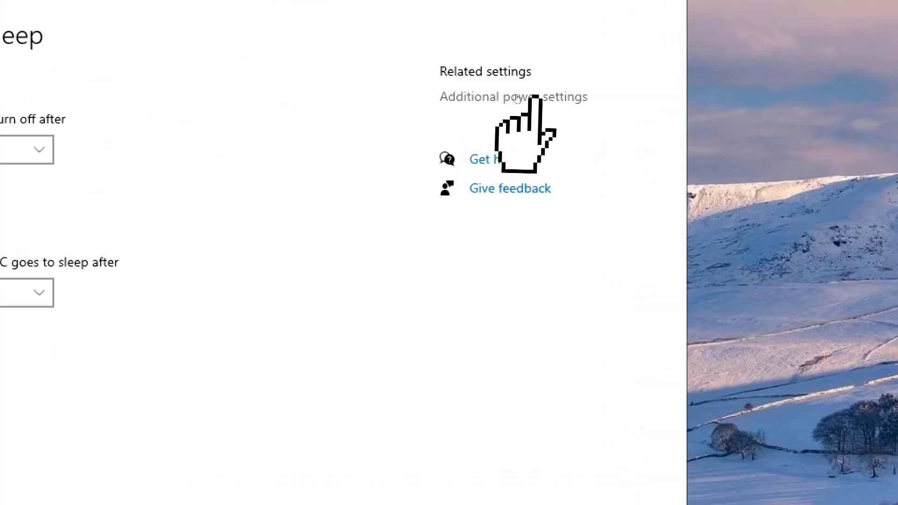
click(517, 95)
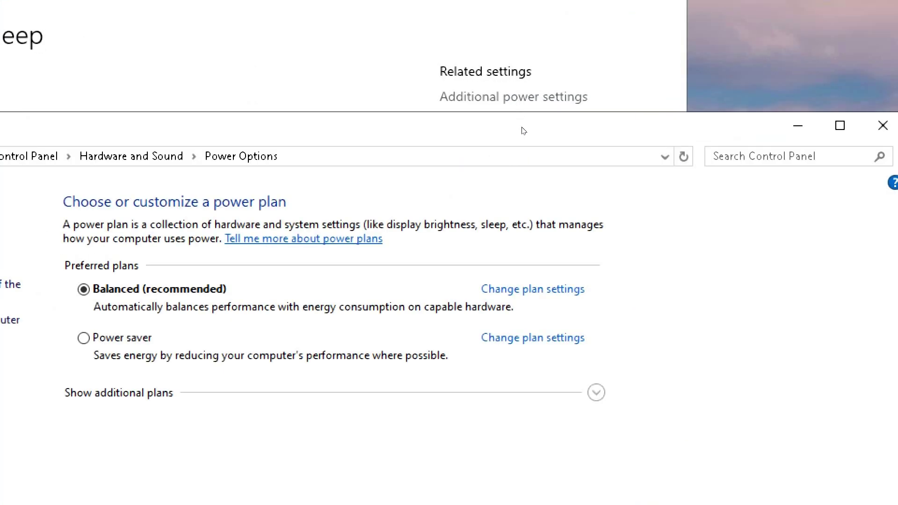
click(596, 393)
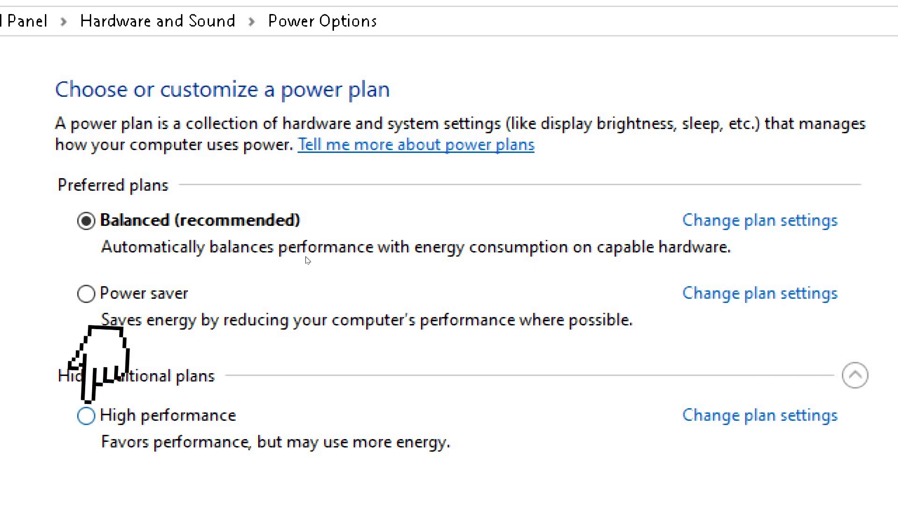
key(Down)
key(Down)
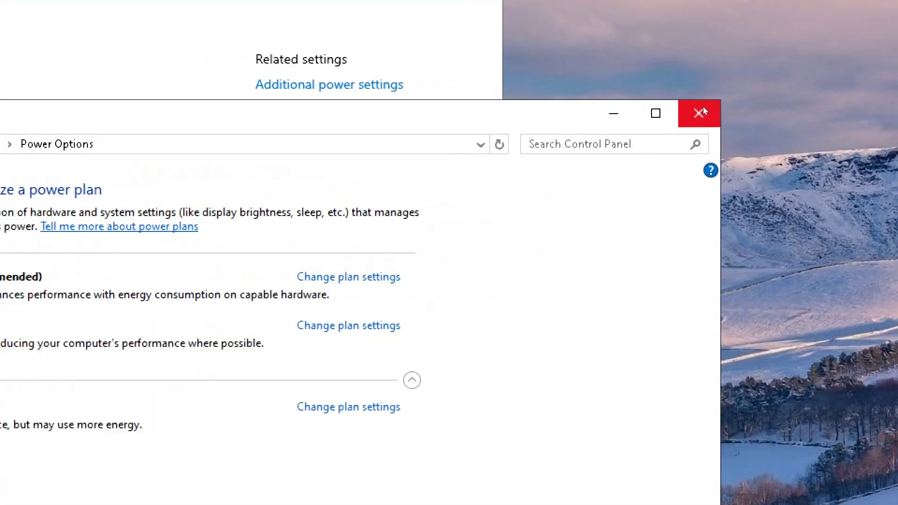
- Close Power Options and Settings, then go to Apps & features from the Start menu
click(703, 109)
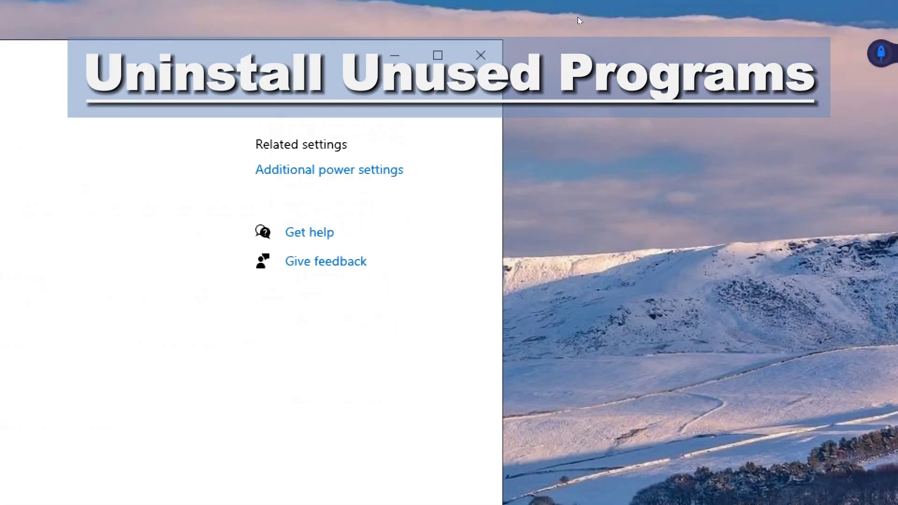
click(481, 64)
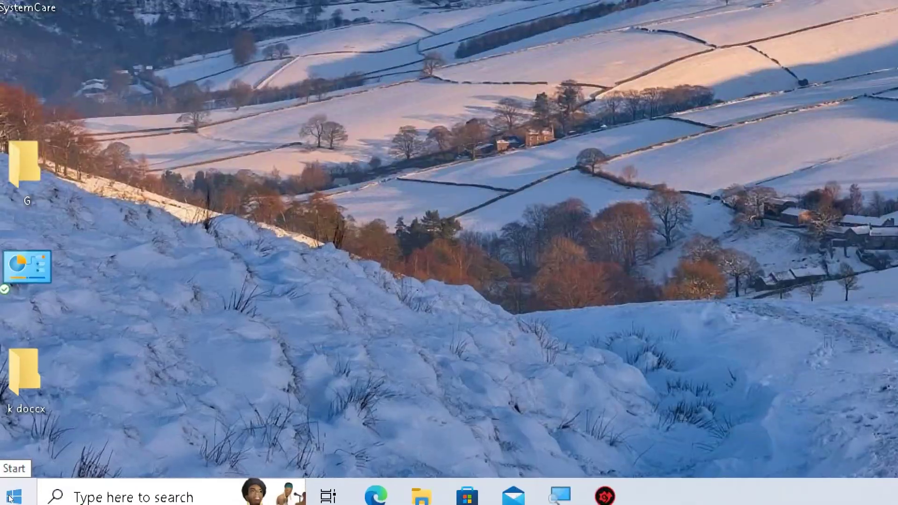
click(10, 498)
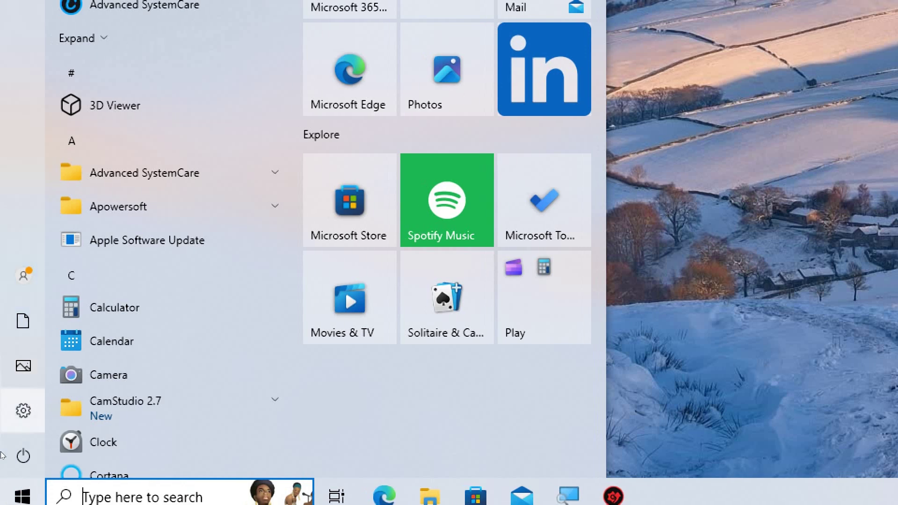
mouse_move(5, 454)
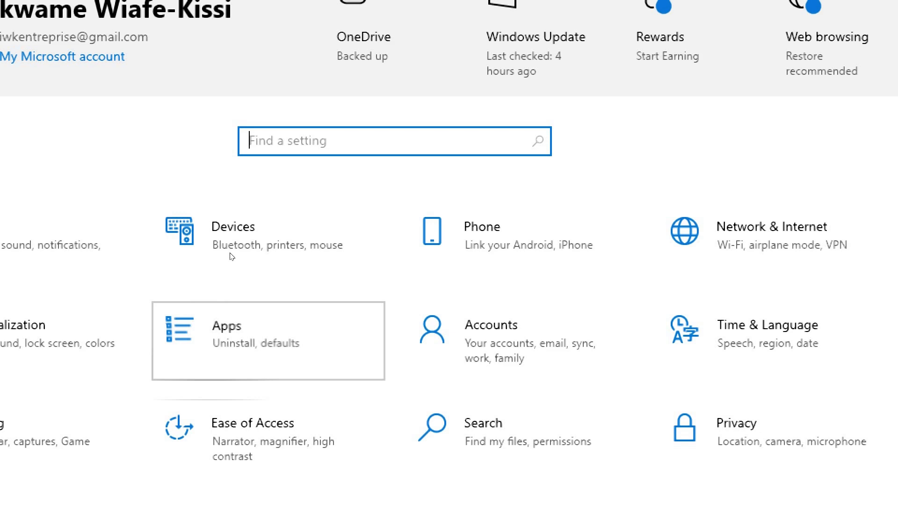
click(234, 346)
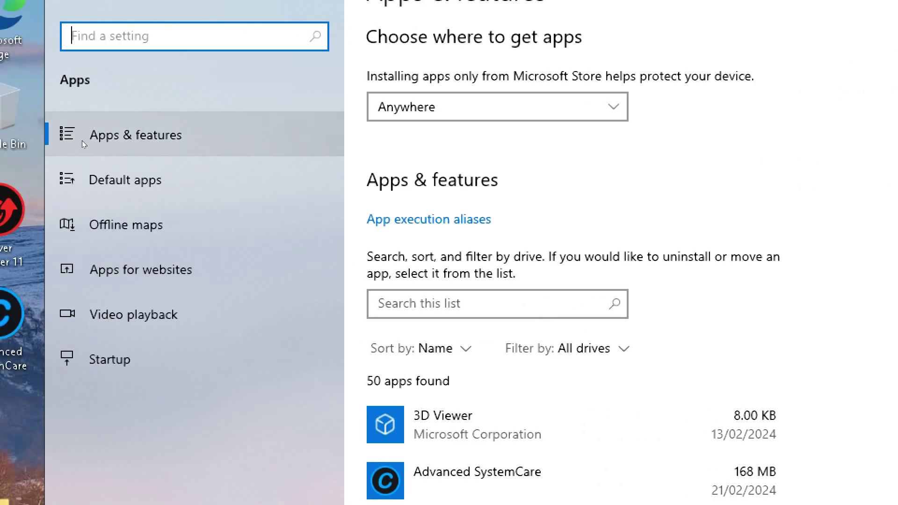
click(82, 140)
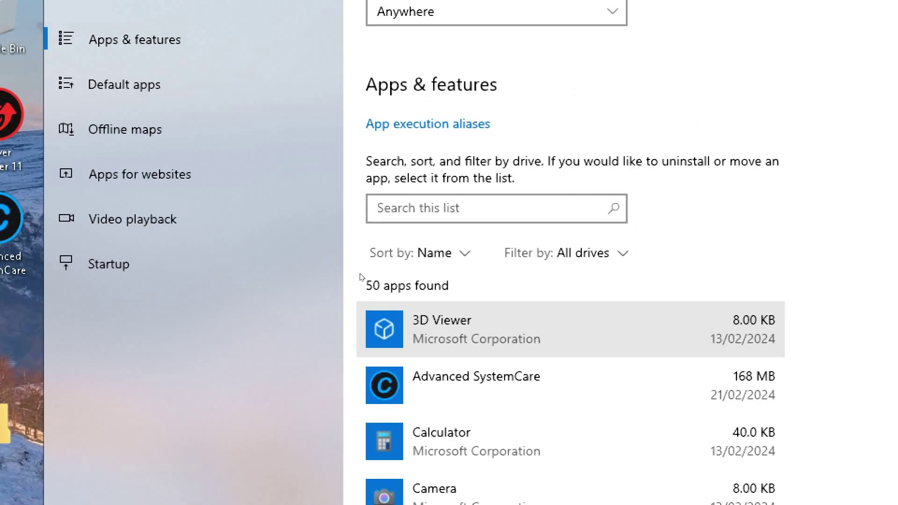
- Find Skype in the installed apps list and uninstall it
scroll(346, 299, down, 13)
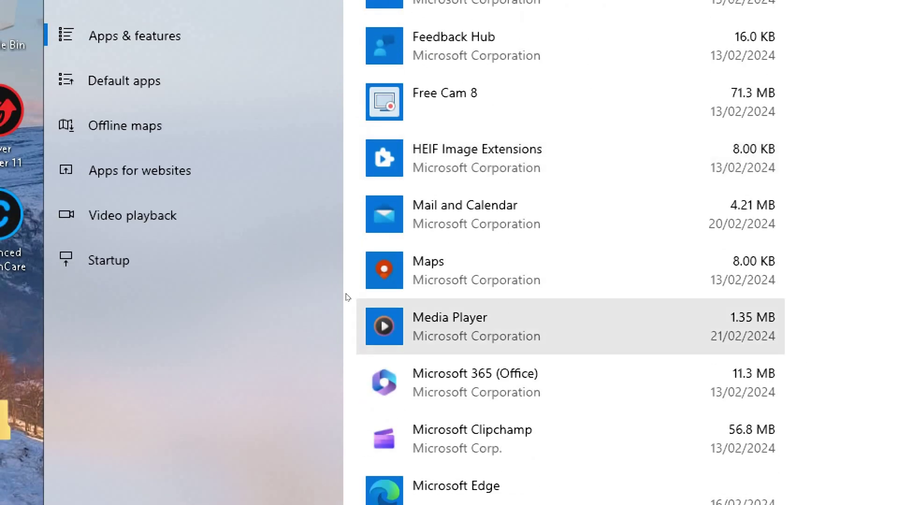
scroll(346, 298, down, 14)
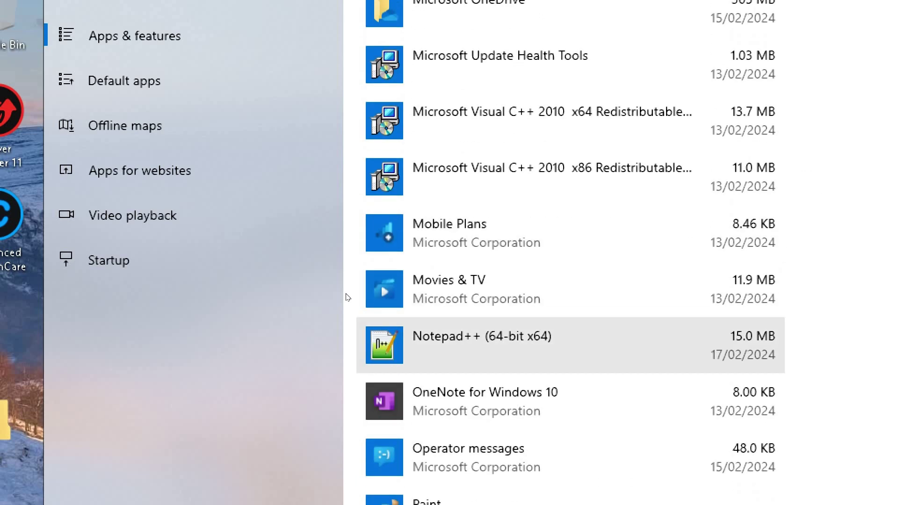
scroll(347, 297, down, 5)
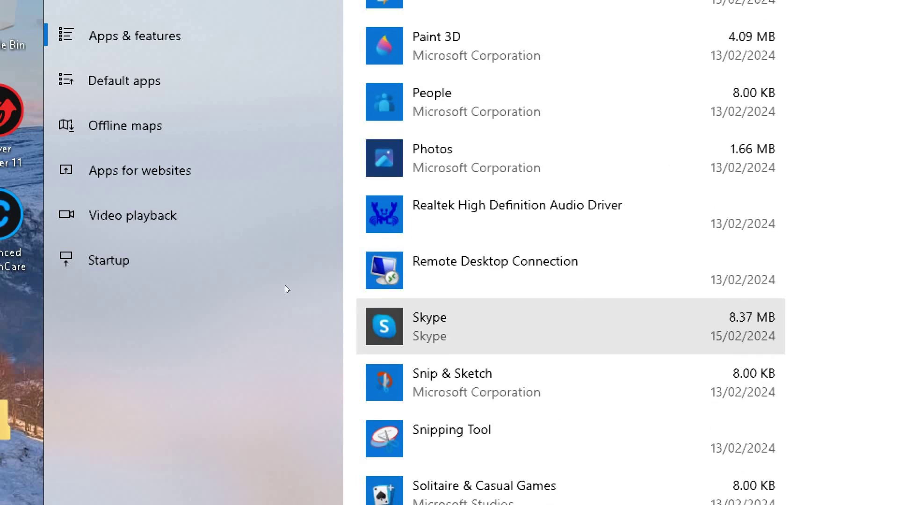
click(465, 339)
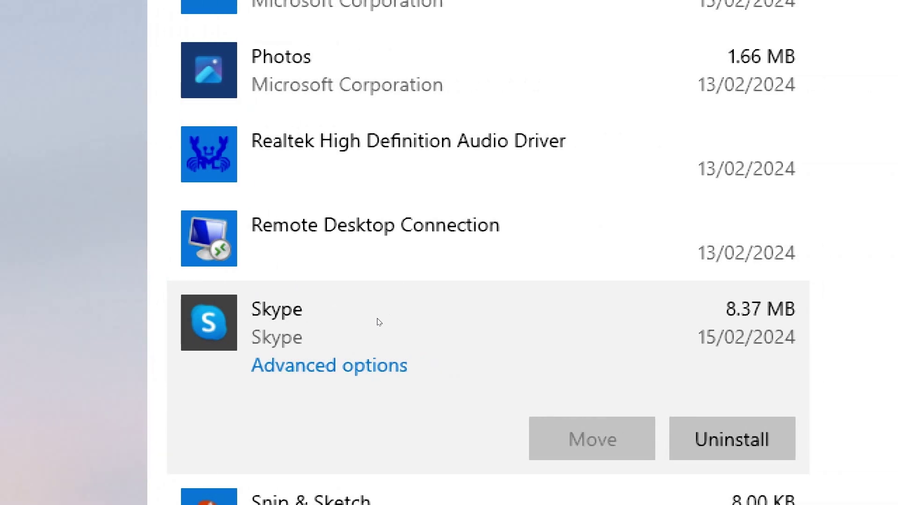
click(732, 439)
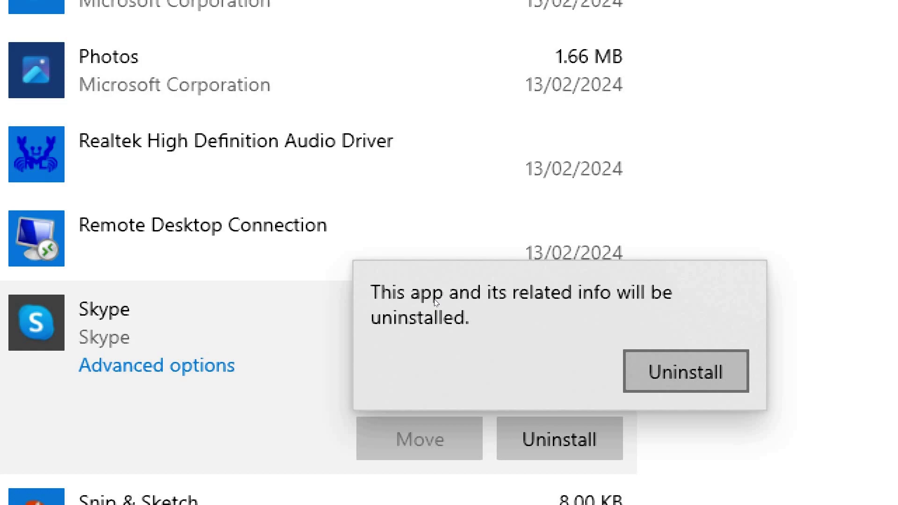
click(685, 371)
scroll(294, 300, down, 3)
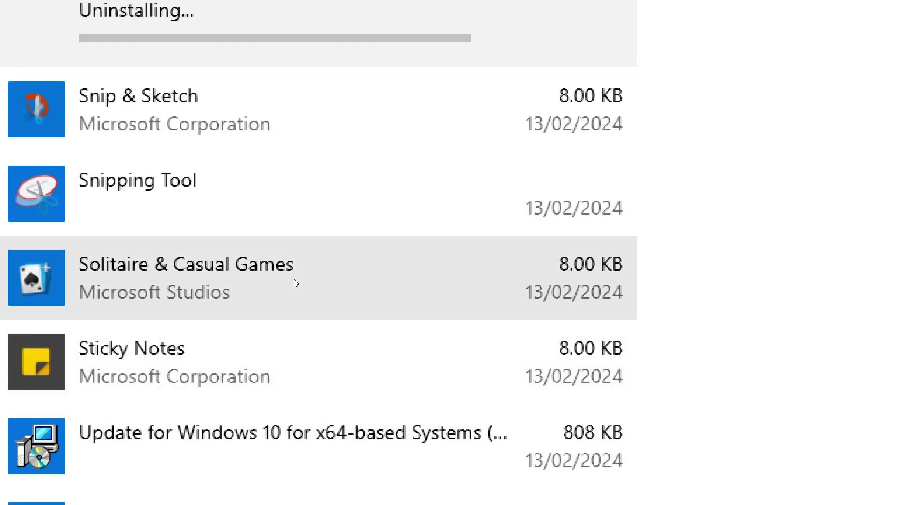
scroll(296, 283, down, 10)
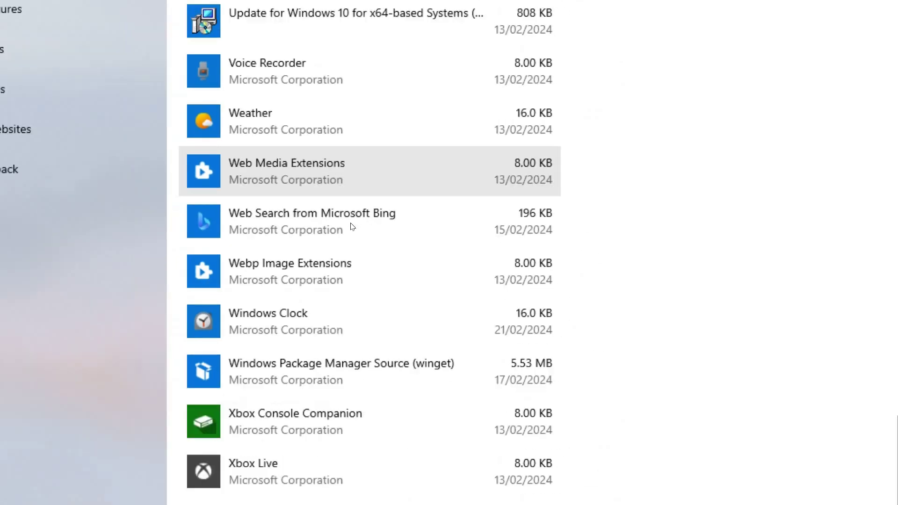
scroll(352, 227, up, 5)
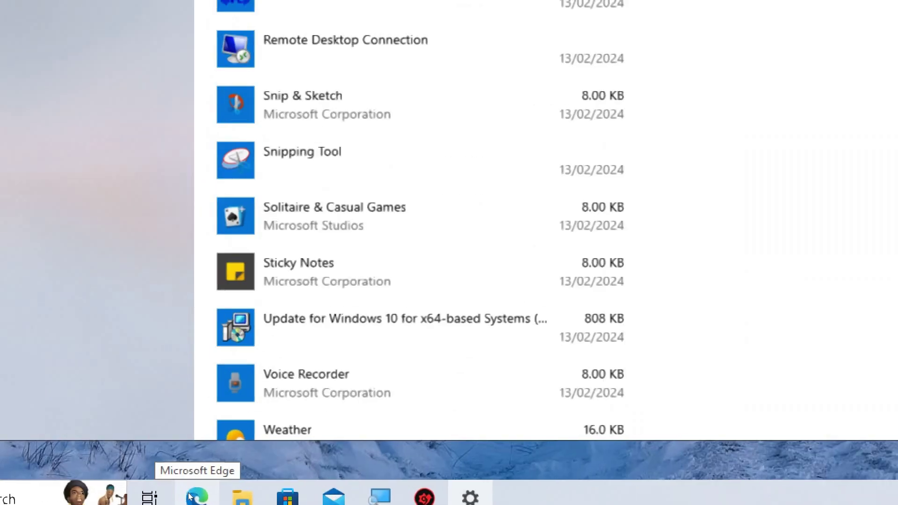
- Go to Edge's 'Choose what to clear every time you close the browser' settings, maximized
click(189, 494)
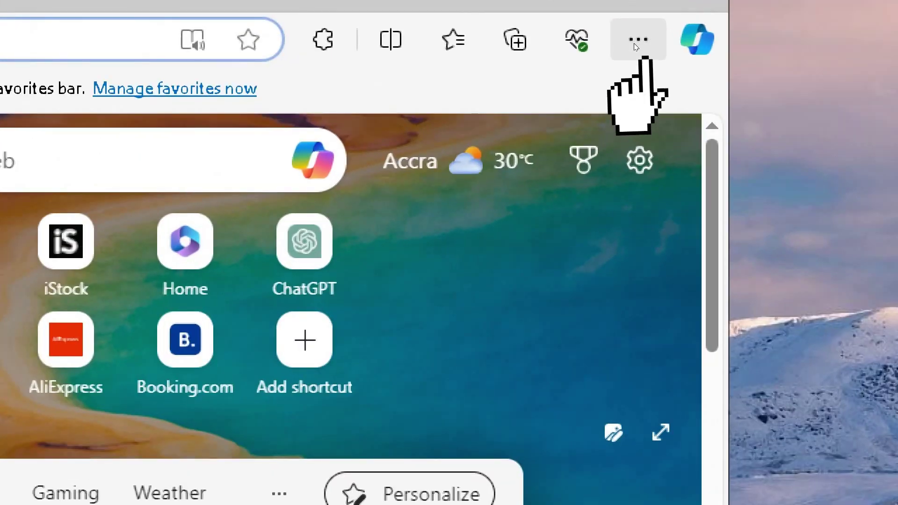
click(634, 45)
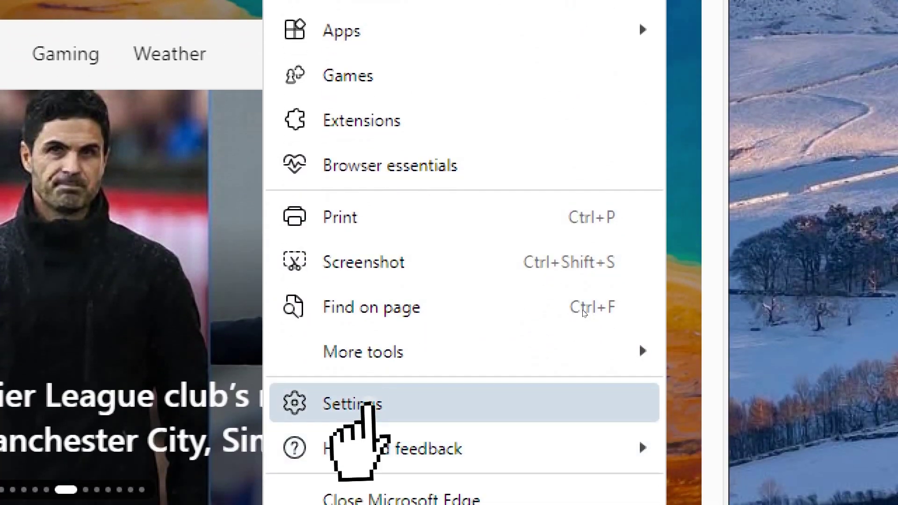
click(367, 403)
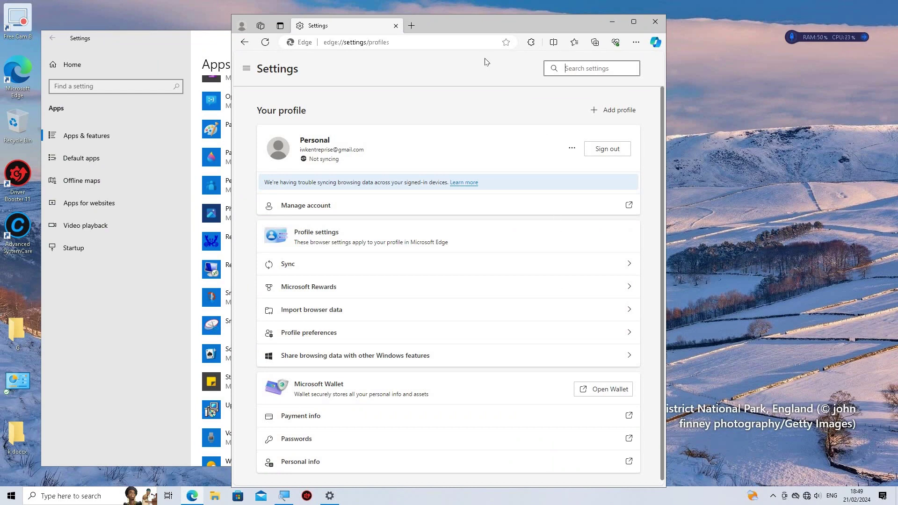
double_click(472, 27)
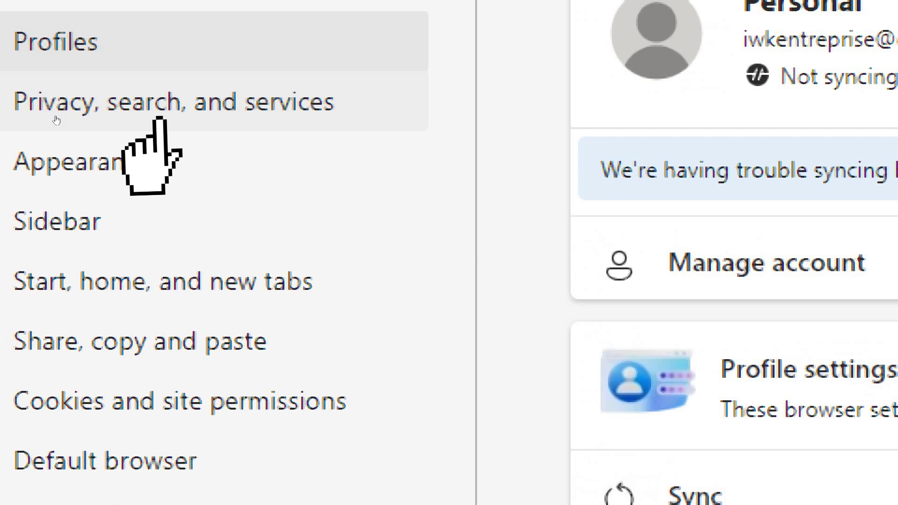
click(57, 120)
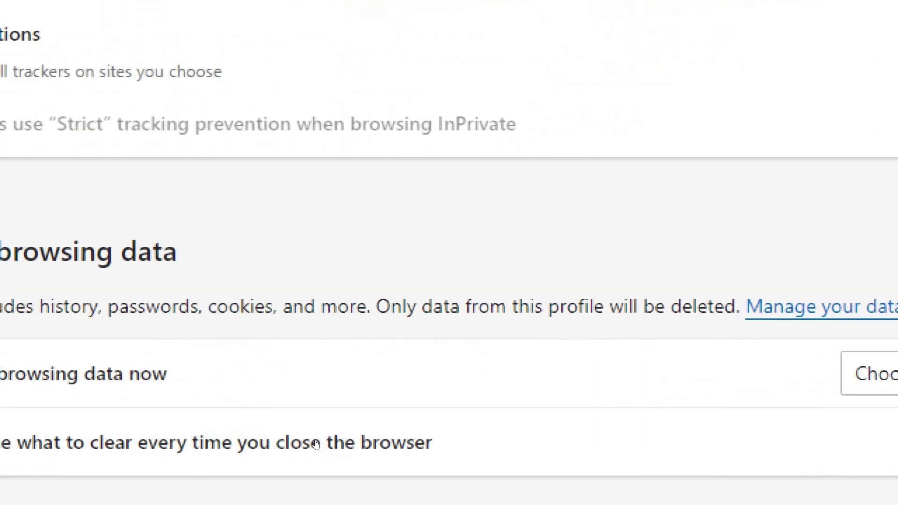
click(220, 444)
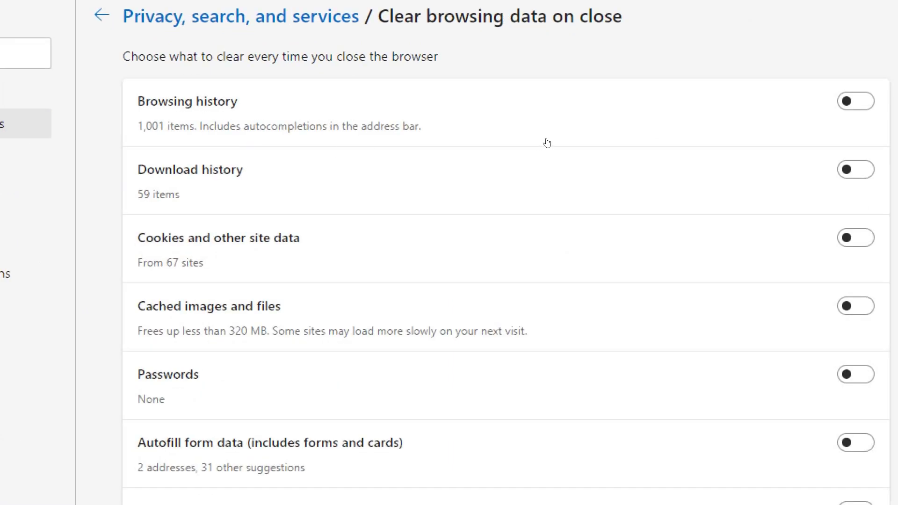
- Turn on Download history, Cookies and other site data, and Cached images and files
click(856, 169)
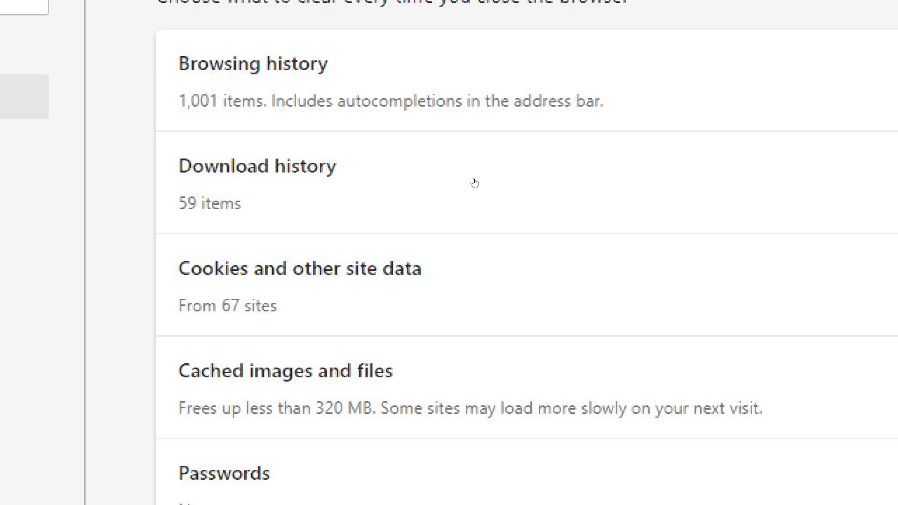
click(806, 267)
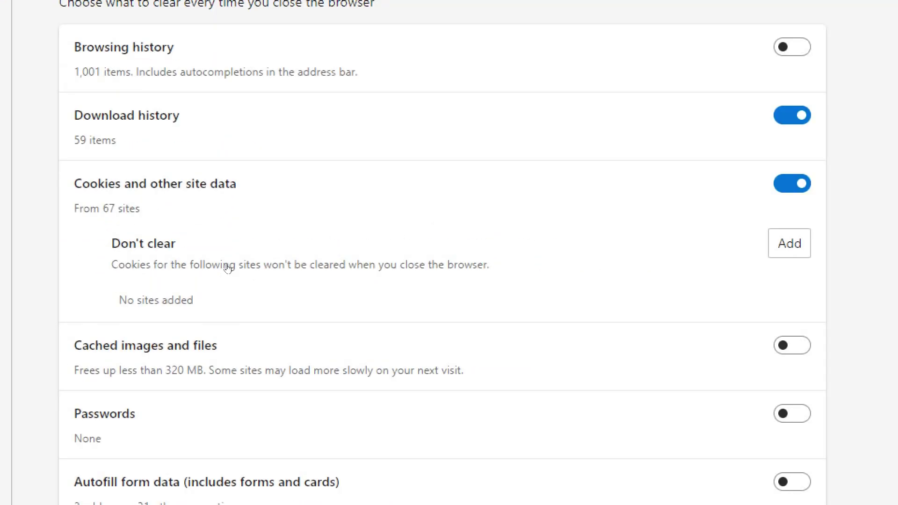
click(792, 345)
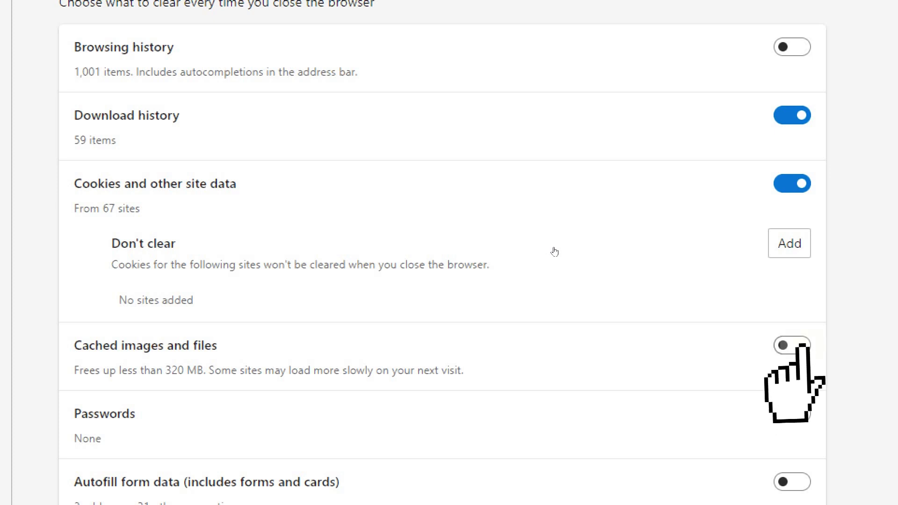
scroll(230, 342, down, 2)
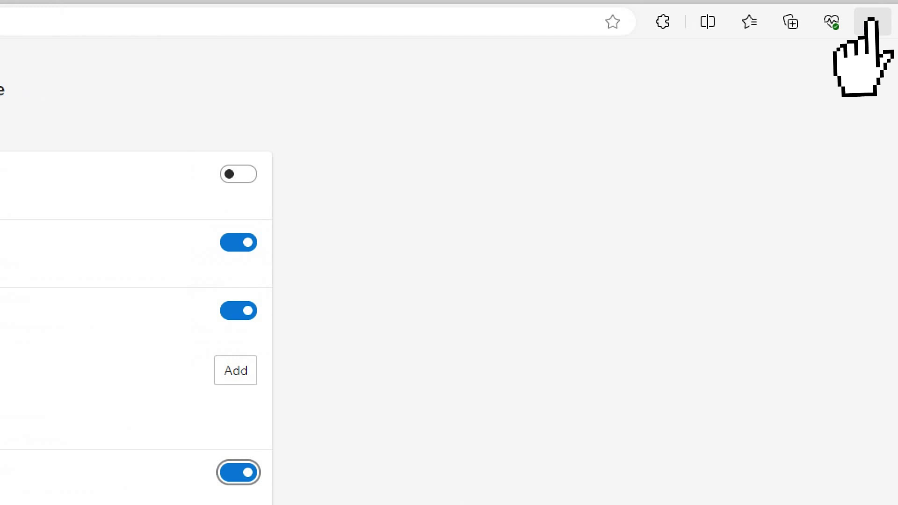
- Remove the uBlock Origin extension from Edge and confirm the removal
click(864, 29)
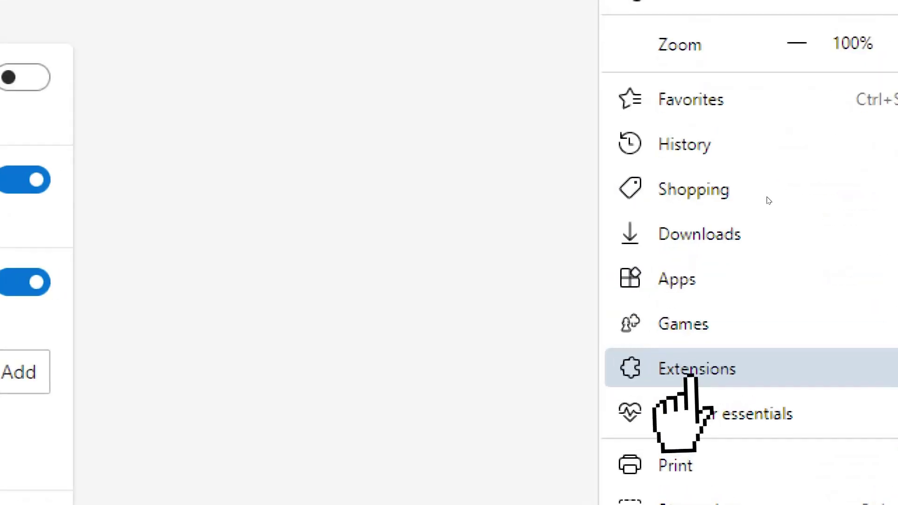
click(689, 370)
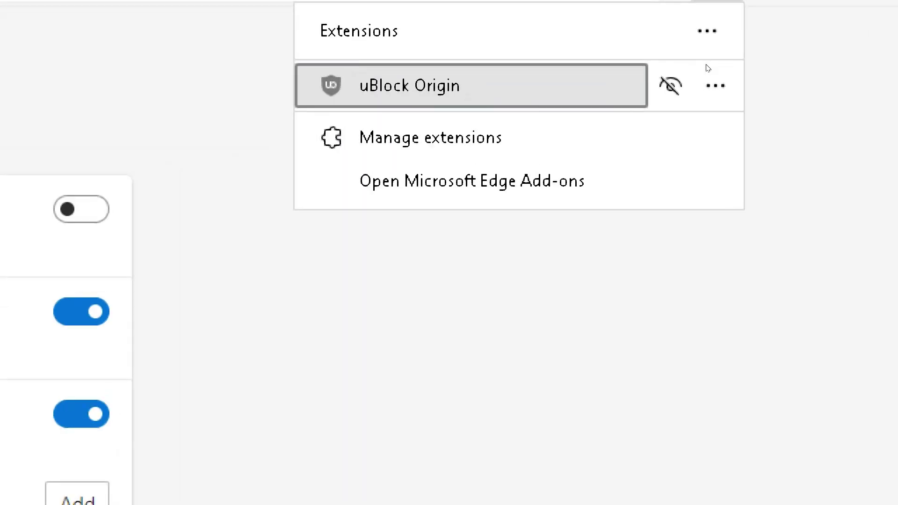
click(715, 86)
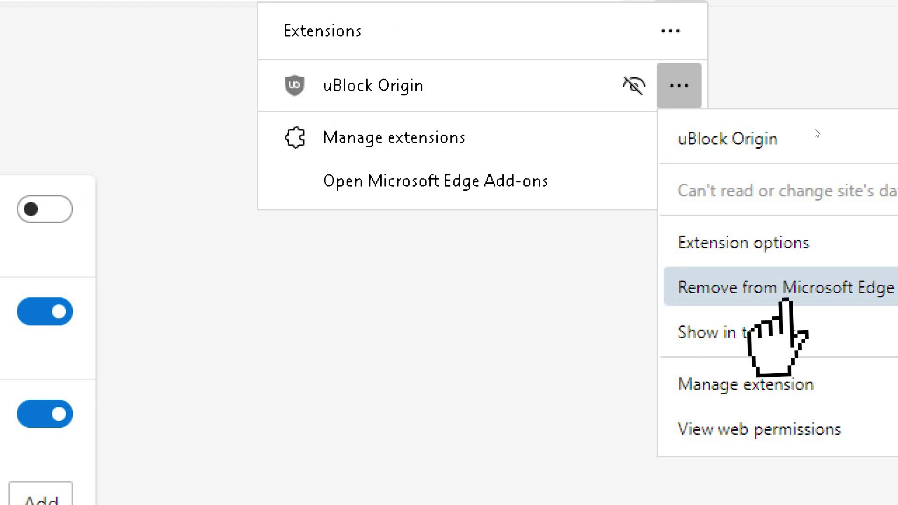
click(786, 289)
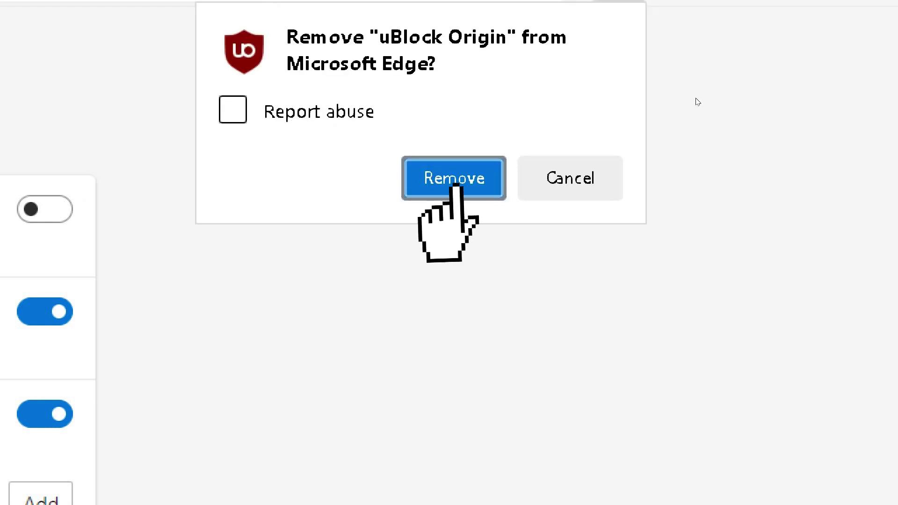
key(Return)
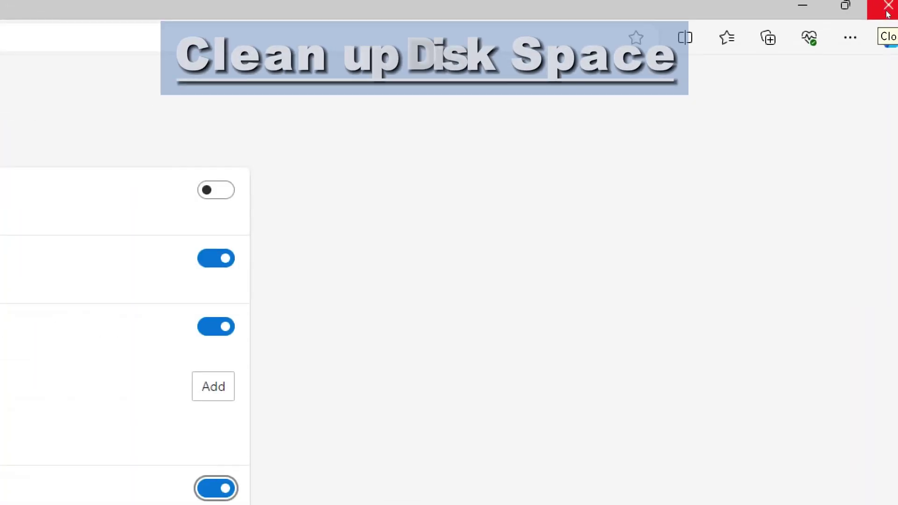
- Close Edge and run Disk Cleanup as administrator on drive C:
click(888, 8)
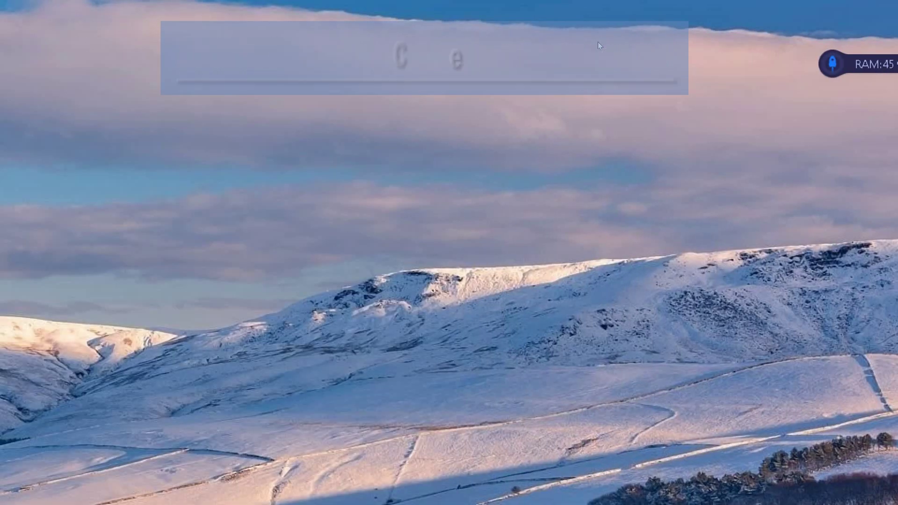
click(42, 496)
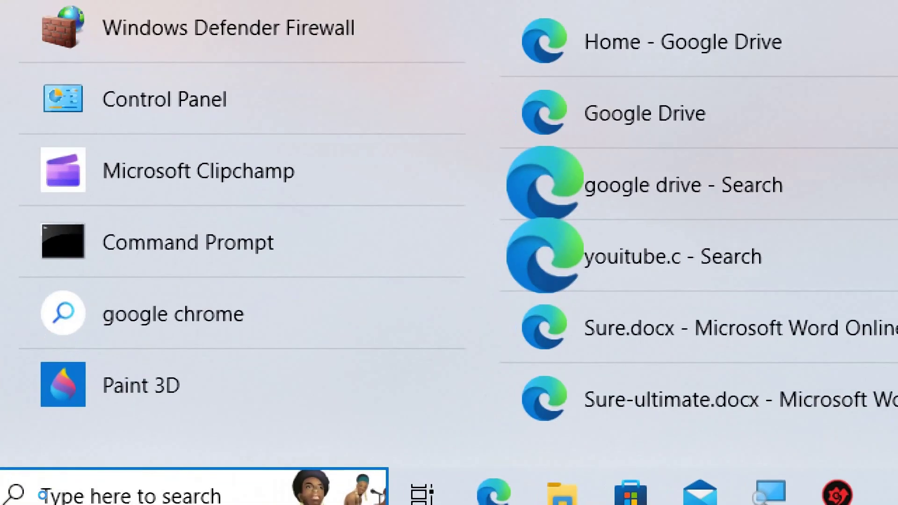
text(disk)
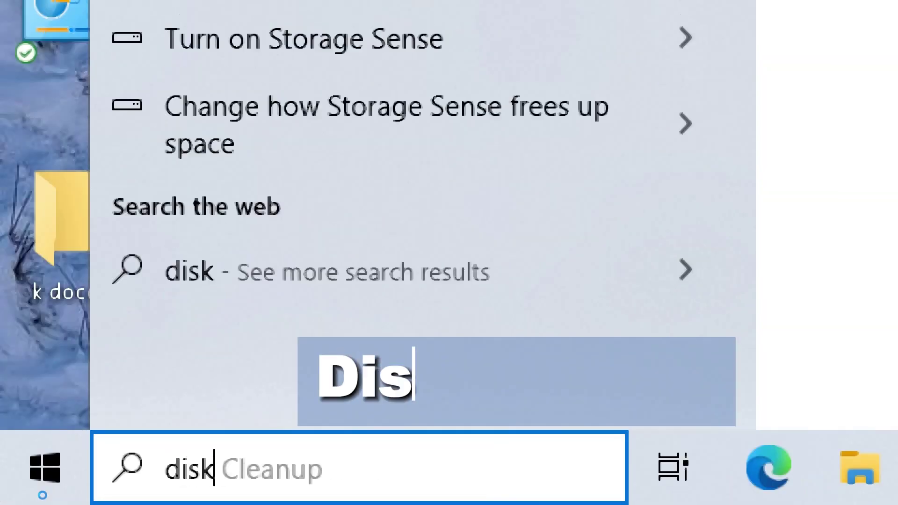
text( clean)
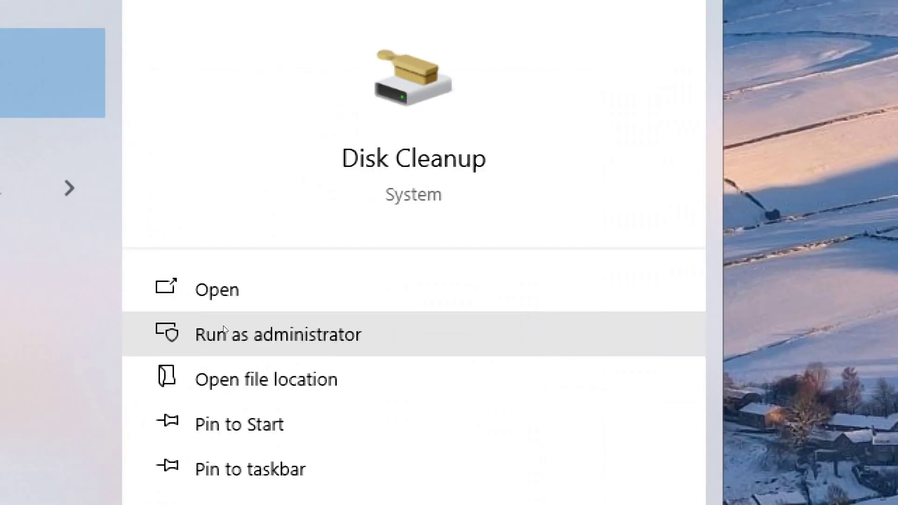
click(224, 329)
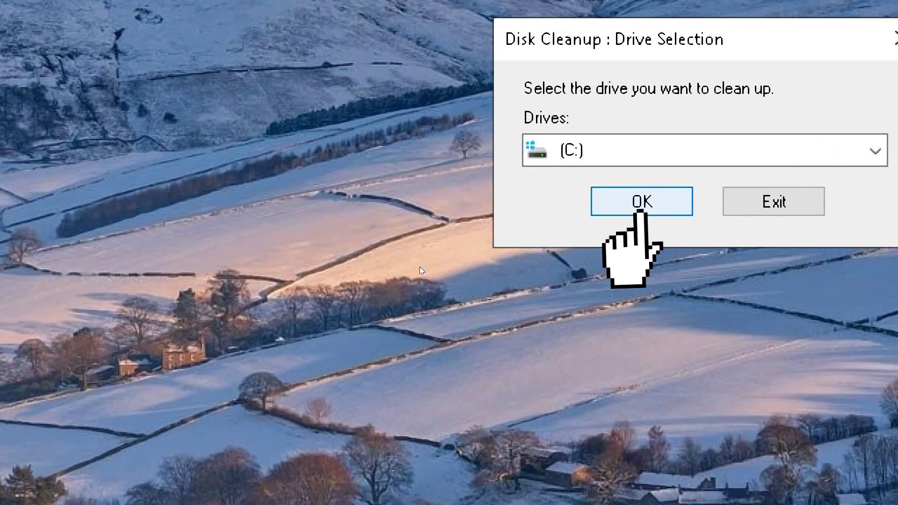
key(Return)
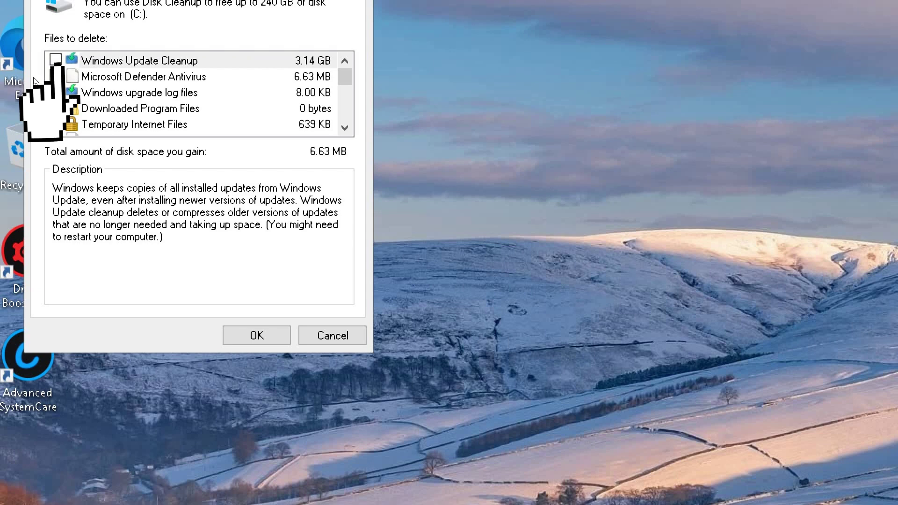
- Select Windows Update Cleanup, Windows upgrade log files and Previous Windows installation(s), then confirm permanent deletion
click(4, 59)
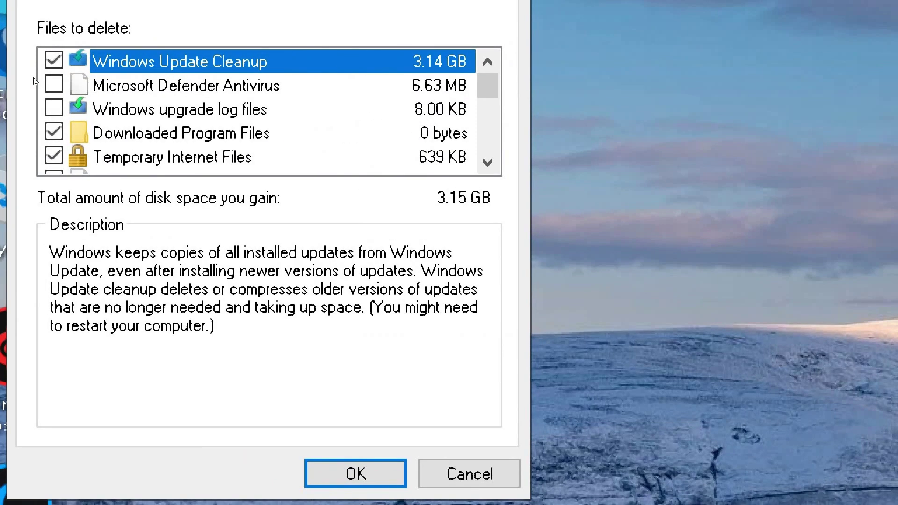
click(53, 108)
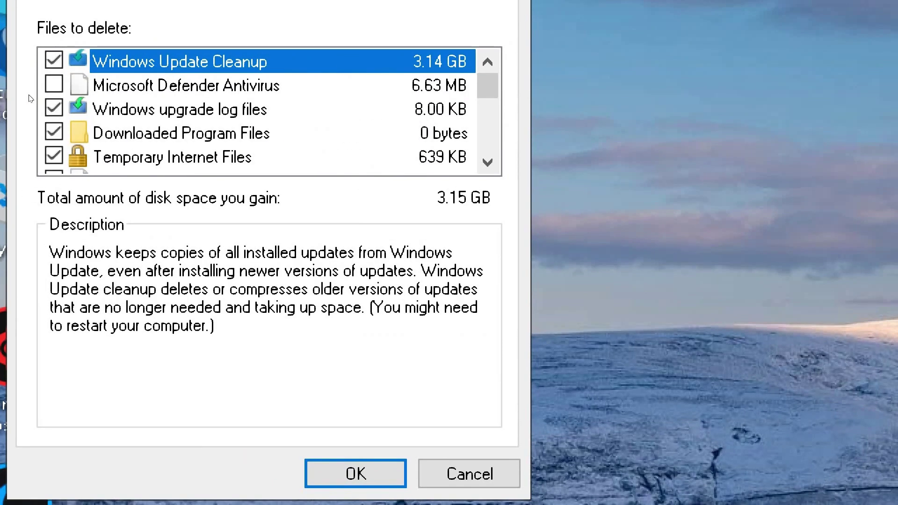
scroll(48, 99, down, 1)
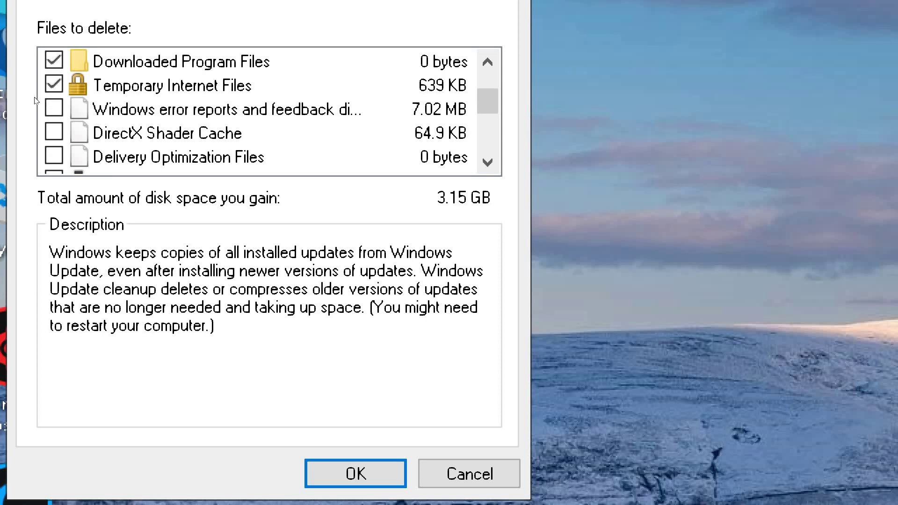
scroll(46, 100, down, 1)
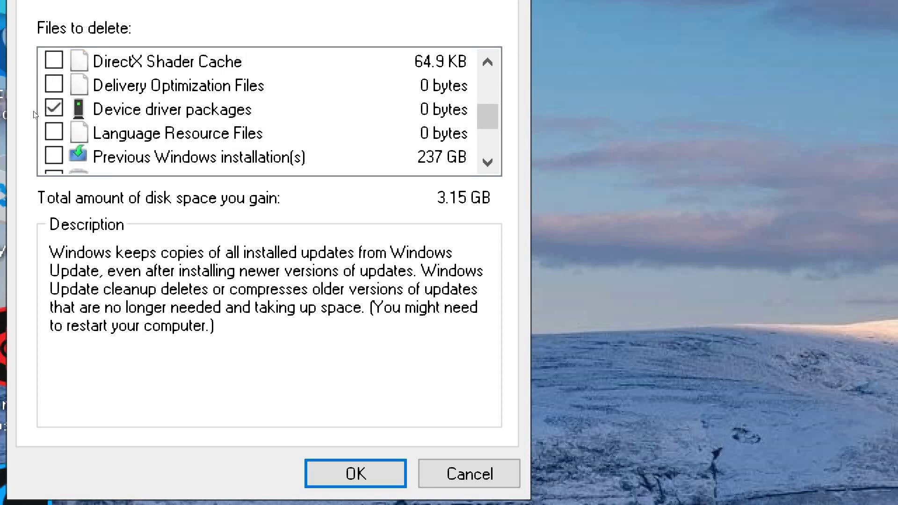
click(54, 157)
scroll(37, 102, down, 1)
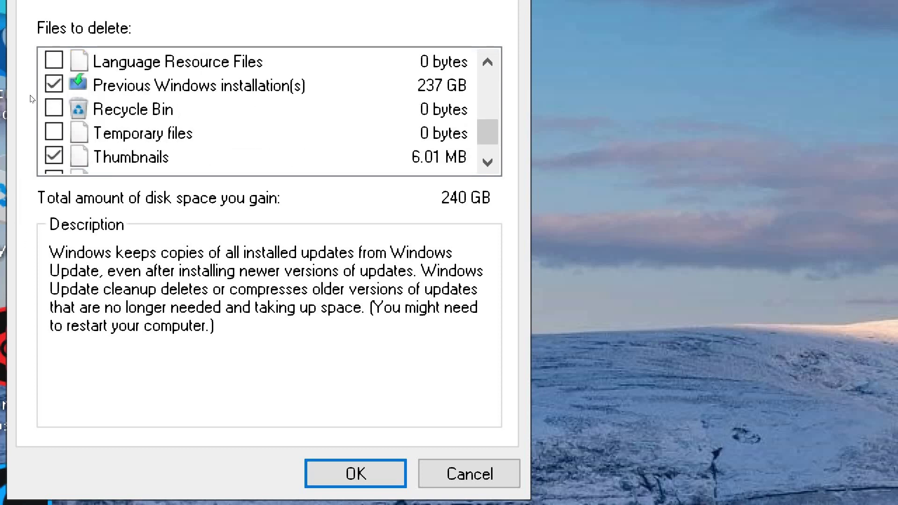
scroll(21, 107, down, 1)
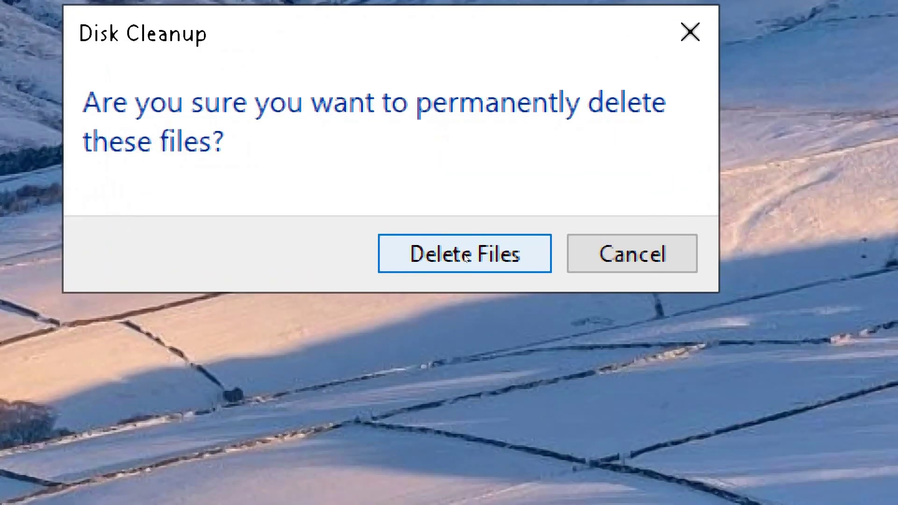
click(466, 256)
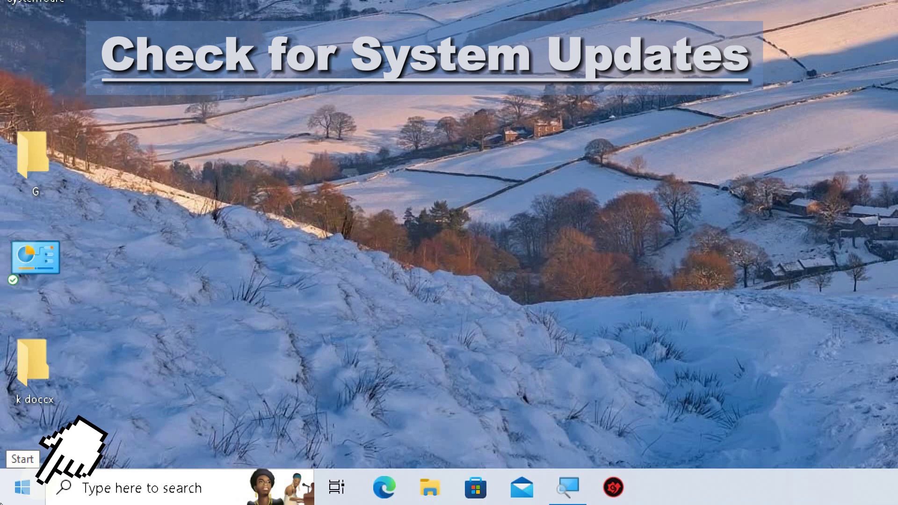
- Go to Update & Security in Windows Settings via the Start menu
click(2, 500)
click(23, 401)
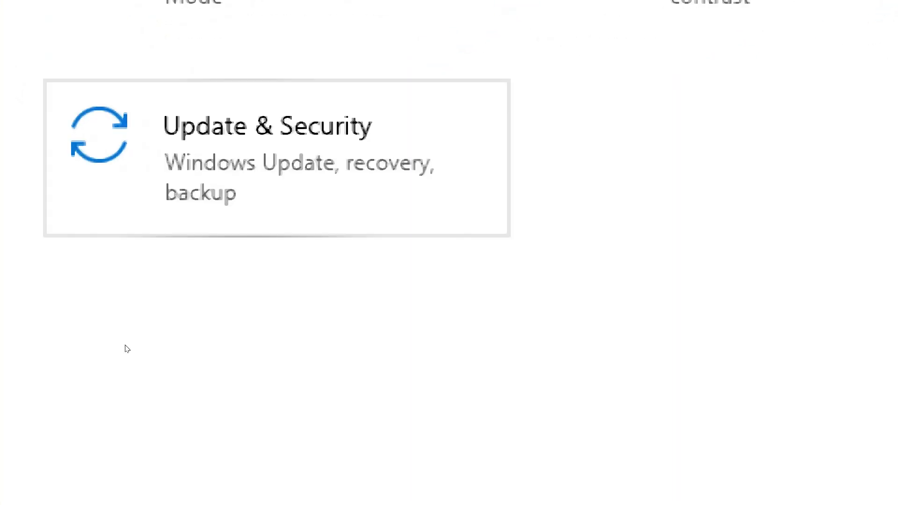
click(310, 207)
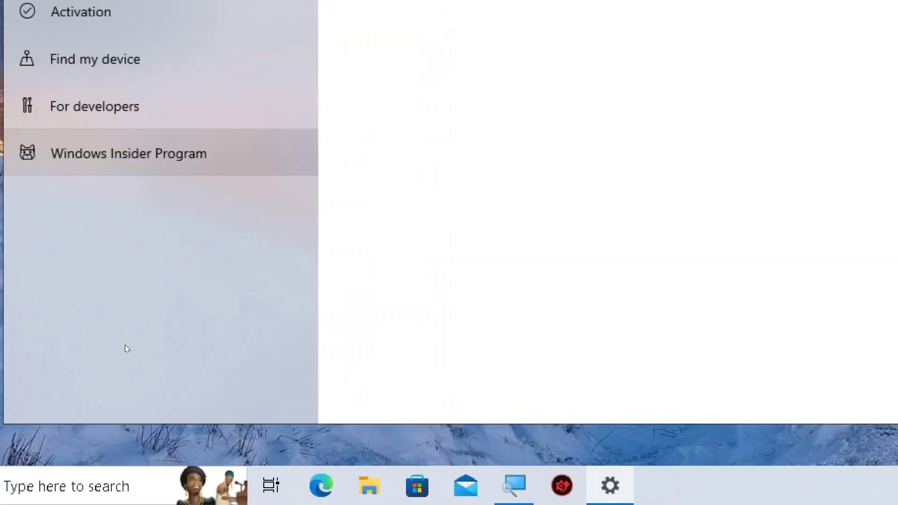